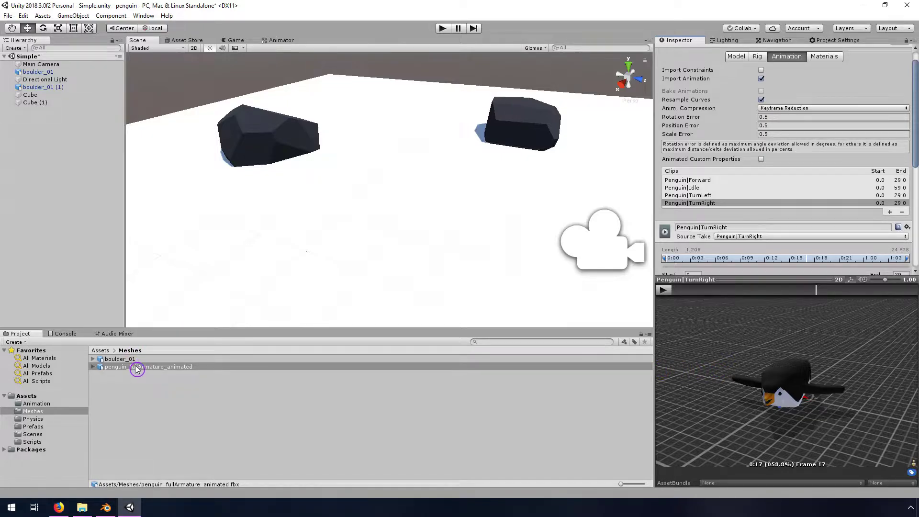
Place the penguin_fullArmature_animated model in the scene and frame it in the Scene view
drag(136, 368, 76, 220)
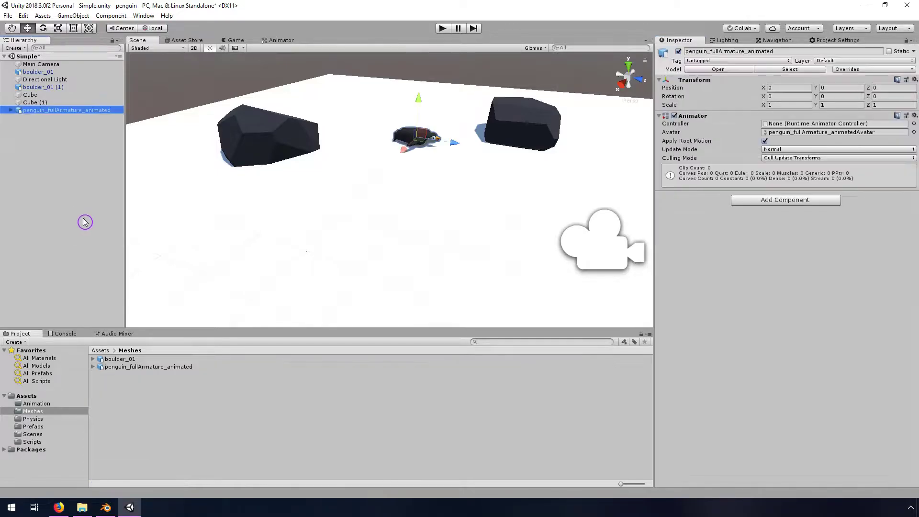
scroll(519, 167, up, 3)
middle_drag(478, 152, 468, 169)
scroll(431, 232, up, 5)
middle_drag(513, 261, 462, 233)
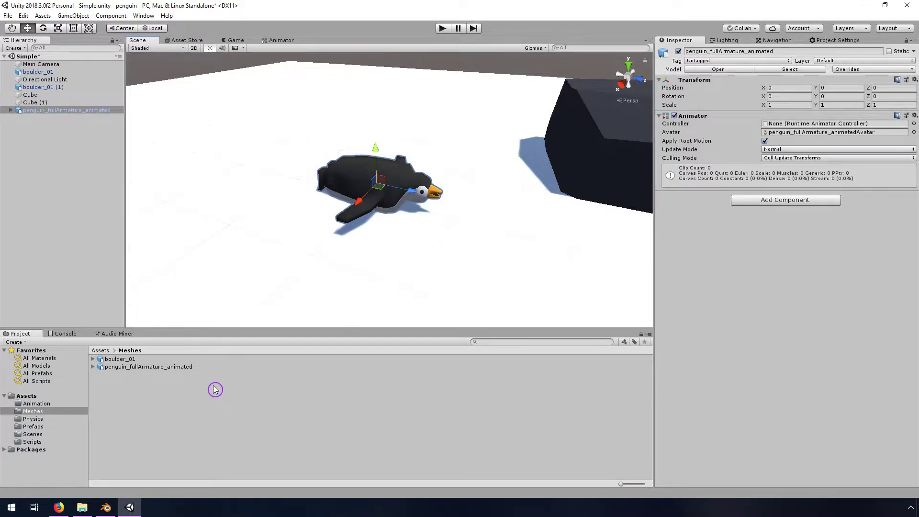
Preview the penguin's Idle, TurnLeft, TurnRight and Forward clips in the Animation import settings
click(149, 368)
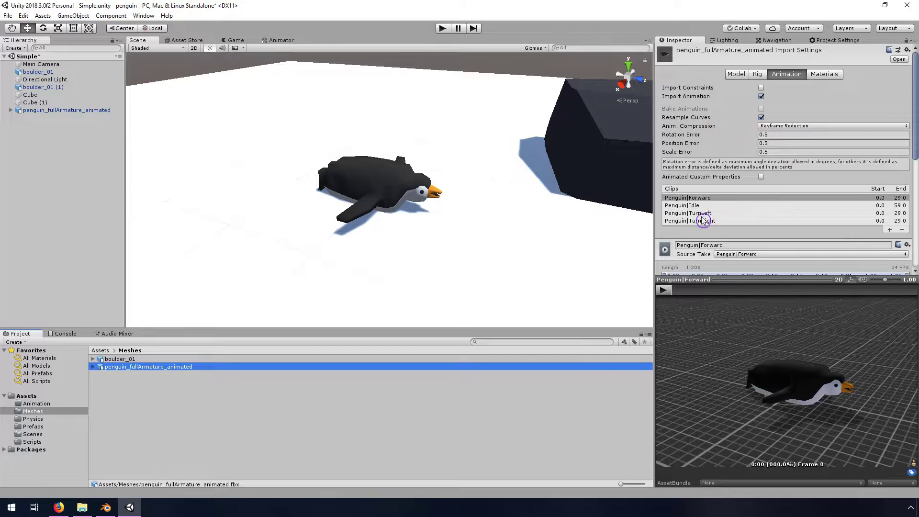
click(690, 198)
click(689, 205)
click(691, 213)
click(695, 222)
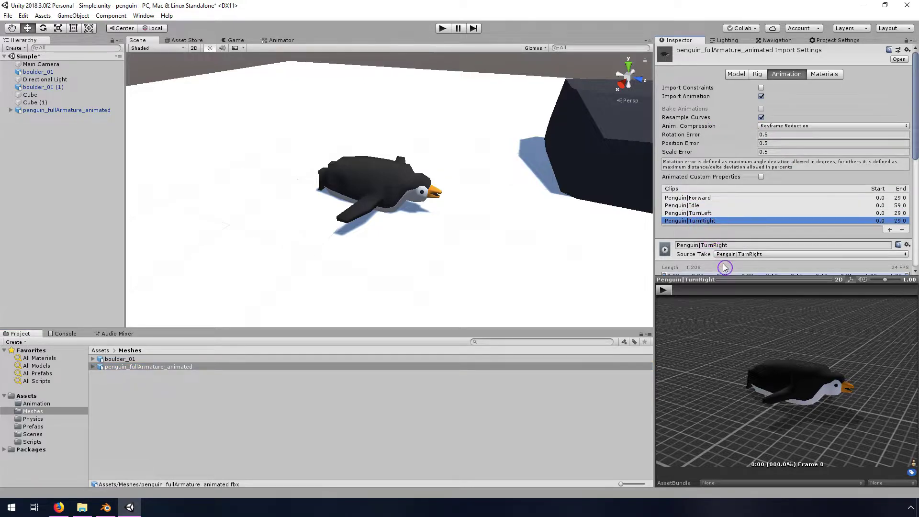
click(689, 197)
click(666, 291)
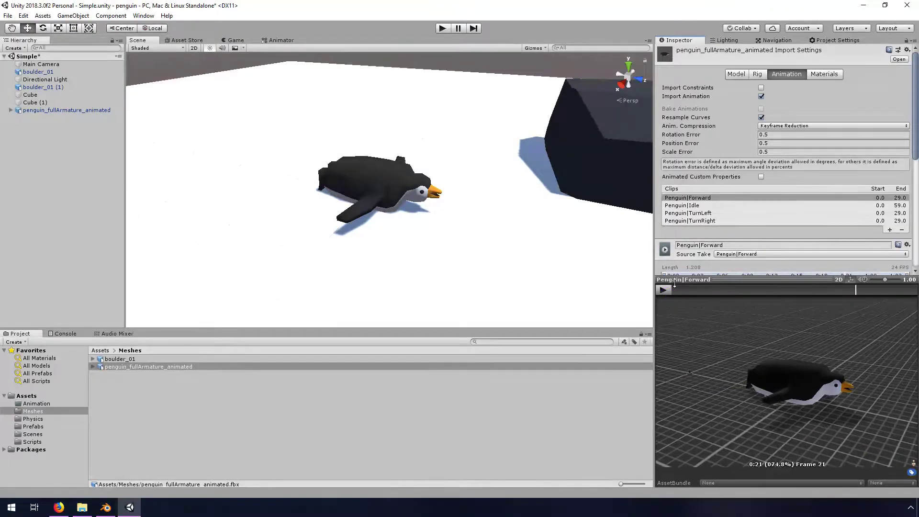
click(664, 290)
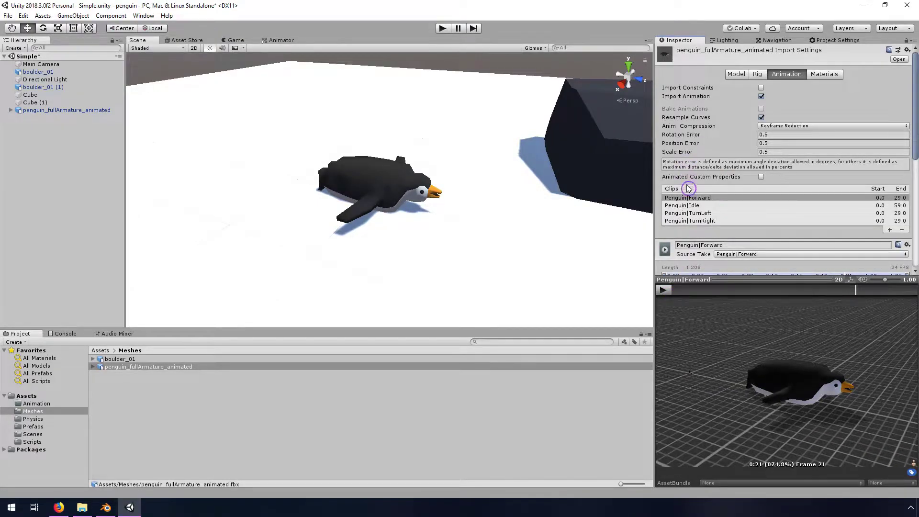
click(302, 415)
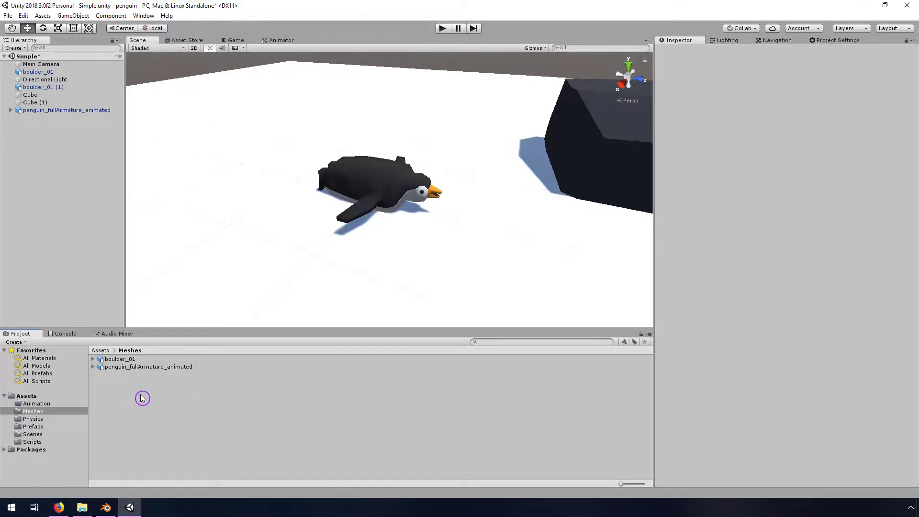
In Assets/Animation, create an Animator Controller named PenguinAnimator
click(101, 352)
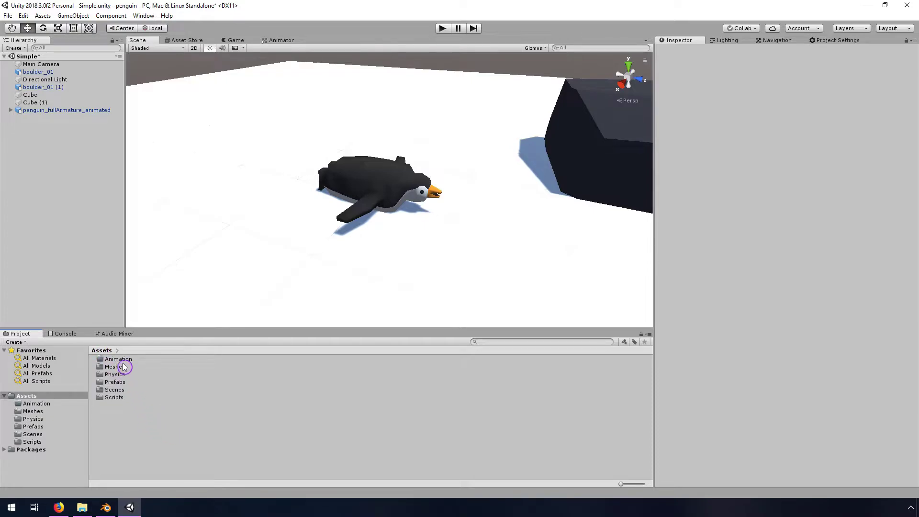
double_click(116, 359)
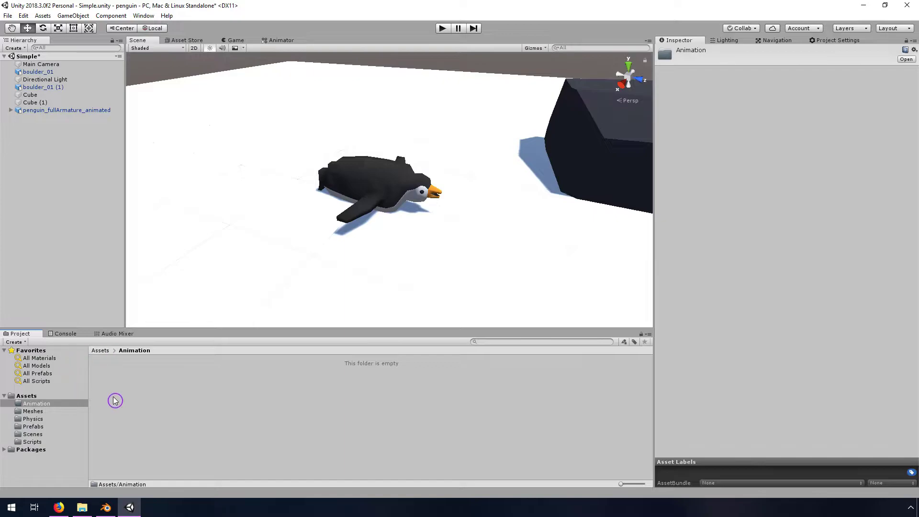
right_click(207, 384)
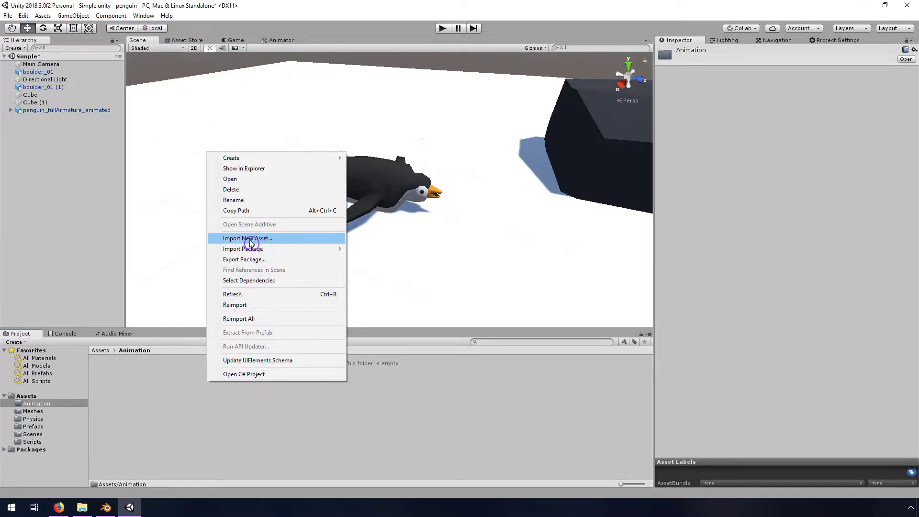
mouse_move(268, 158)
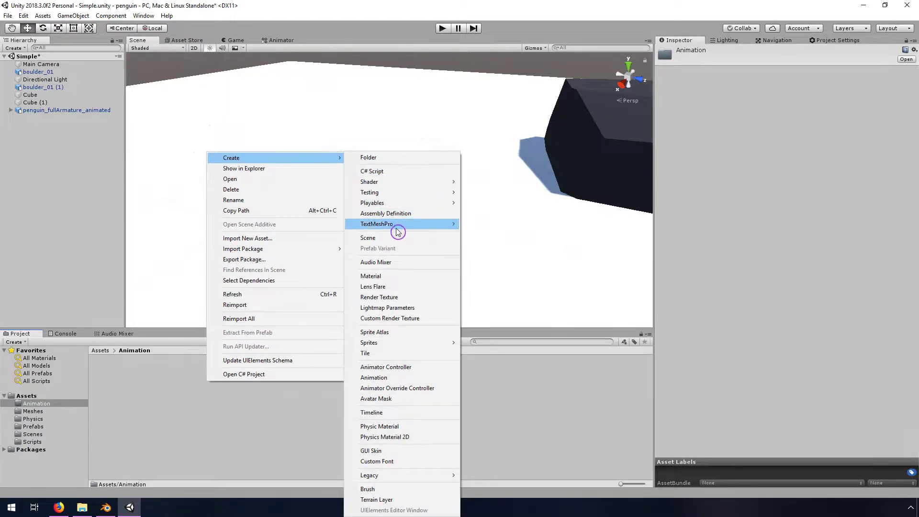
click(400, 367)
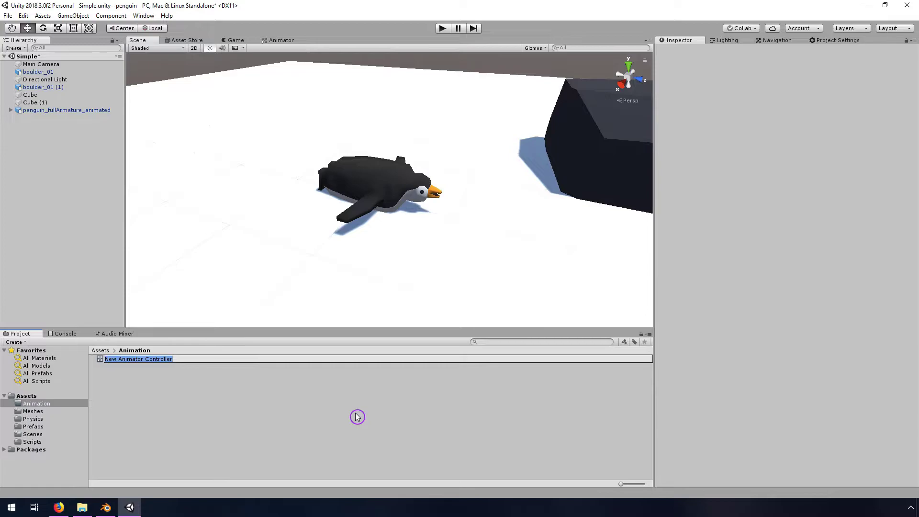
text(PenguinAnima)
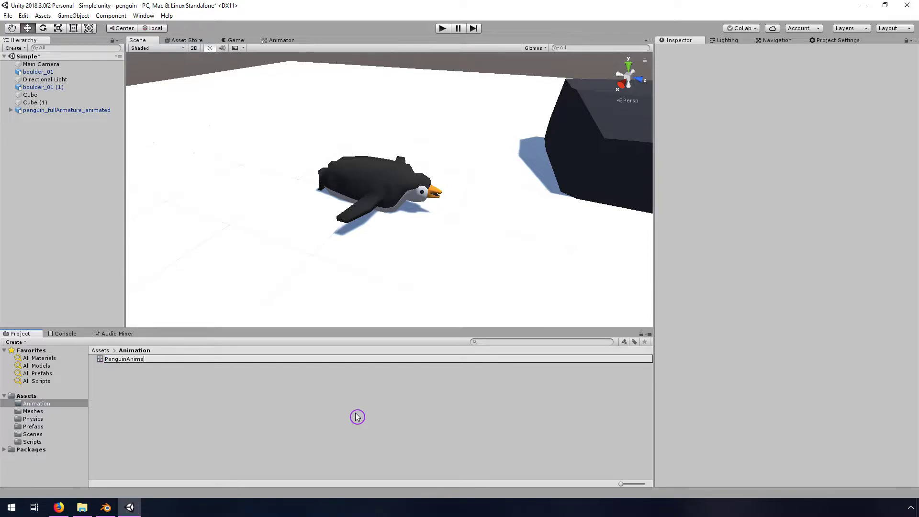
text(tor)
key(Return)
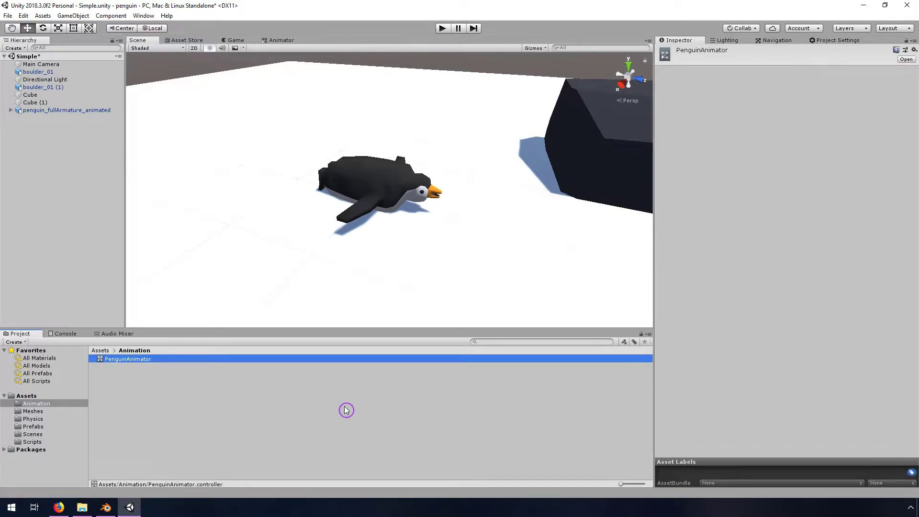
Open PenguinAnimator's state graph and bring Any State and Entry into view
double_click(142, 358)
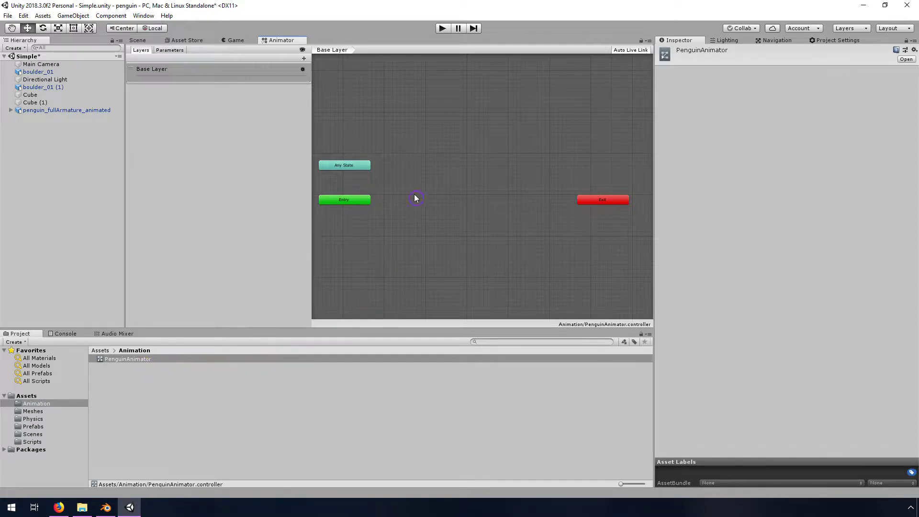
drag(268, 41, 302, 62)
scroll(405, 216, up, 2)
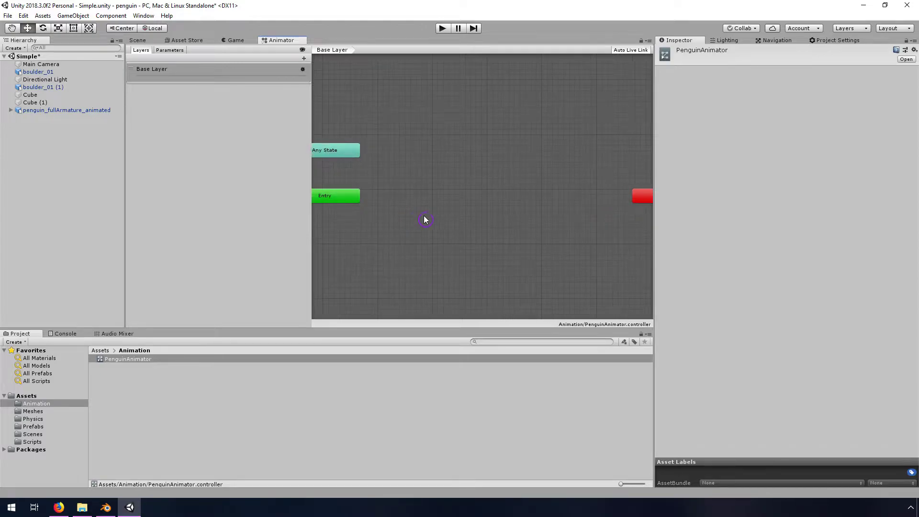
middle_drag(475, 218, 501, 231)
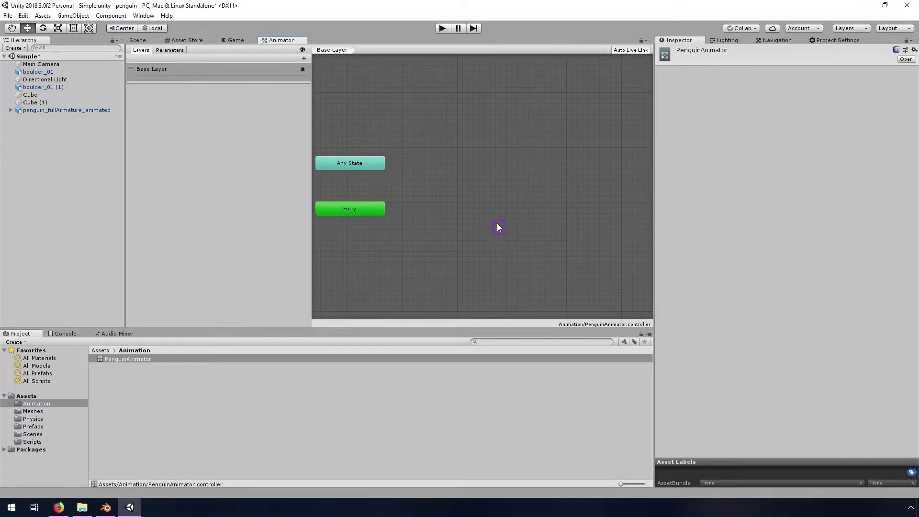
scroll(499, 228, down, 3)
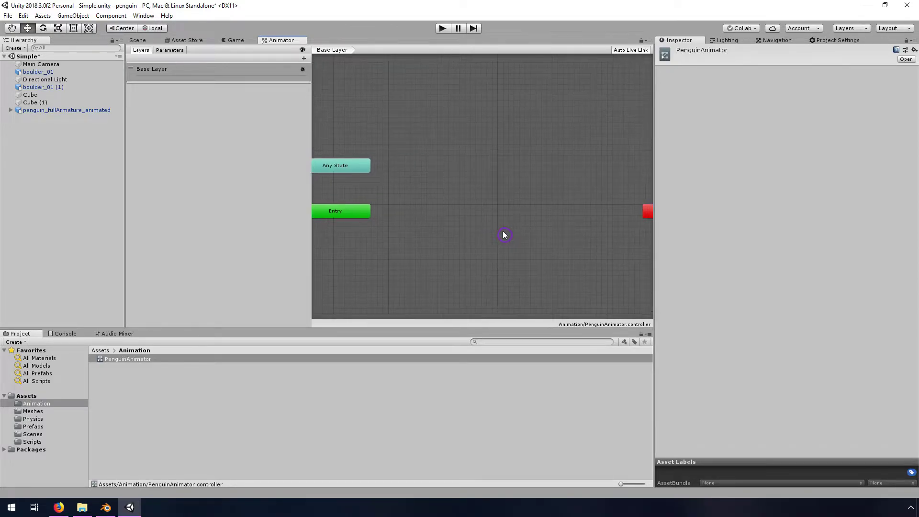
Add a new Blend Tree state to the Base Layer graph
right_click(469, 205)
click(460, 207)
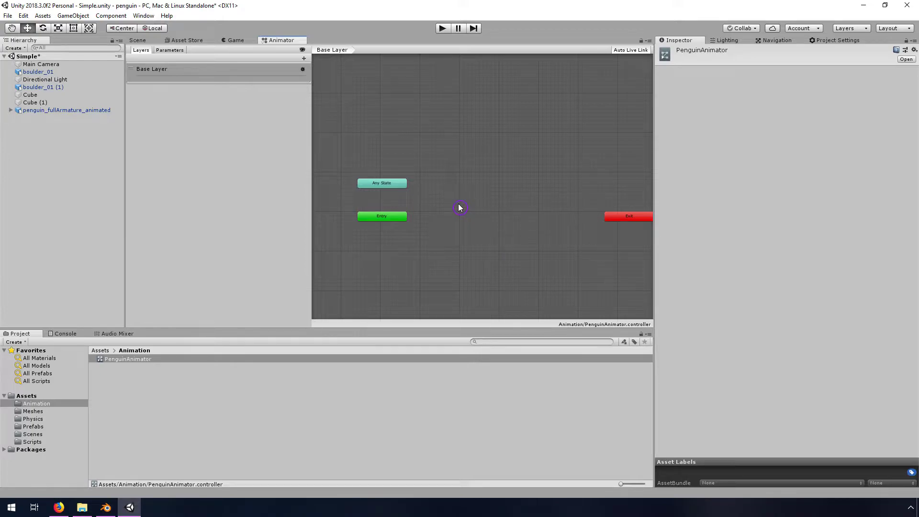
right_click(459, 207)
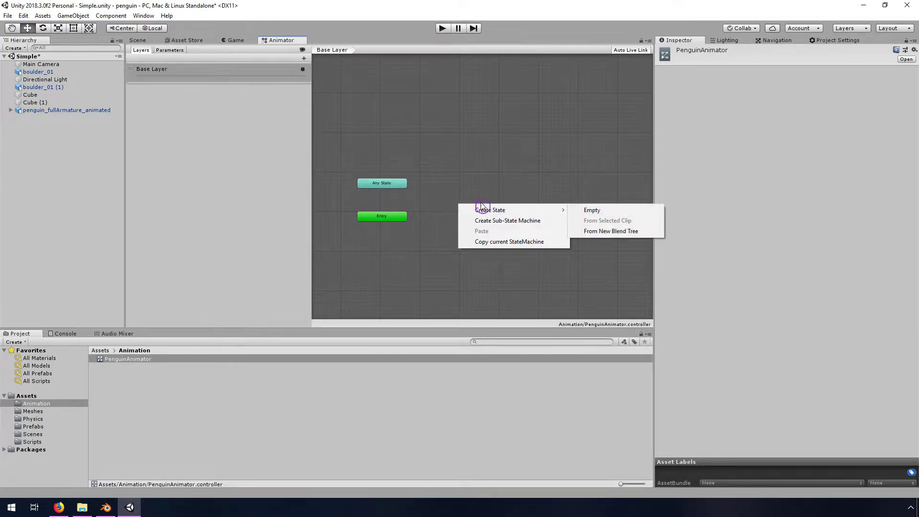
mouse_move(539, 216)
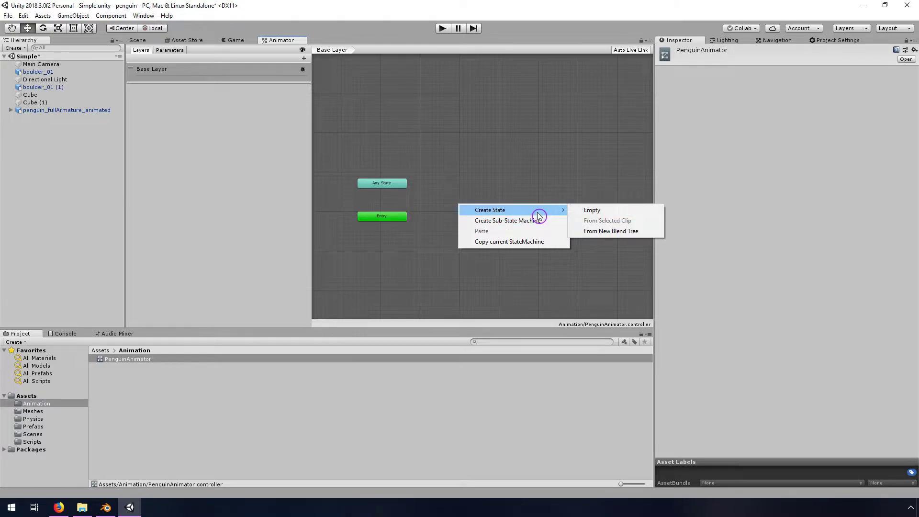
click(607, 232)
scroll(499, 230, up, 5)
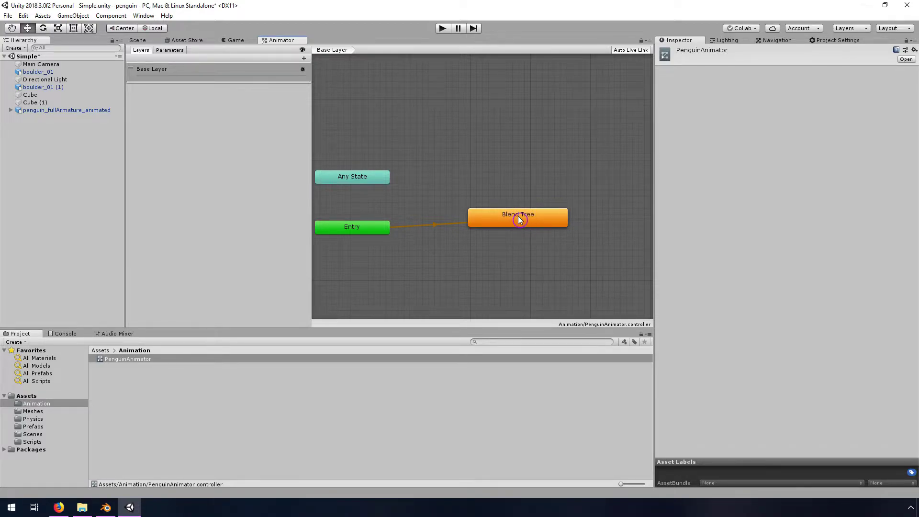
Rename the Blend Tree state to Movement Blend Tree
click(521, 219)
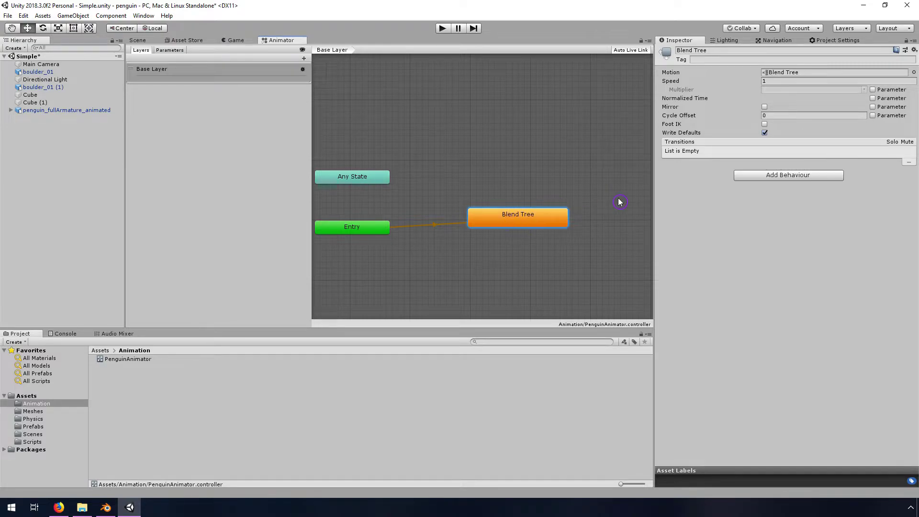
click(715, 51)
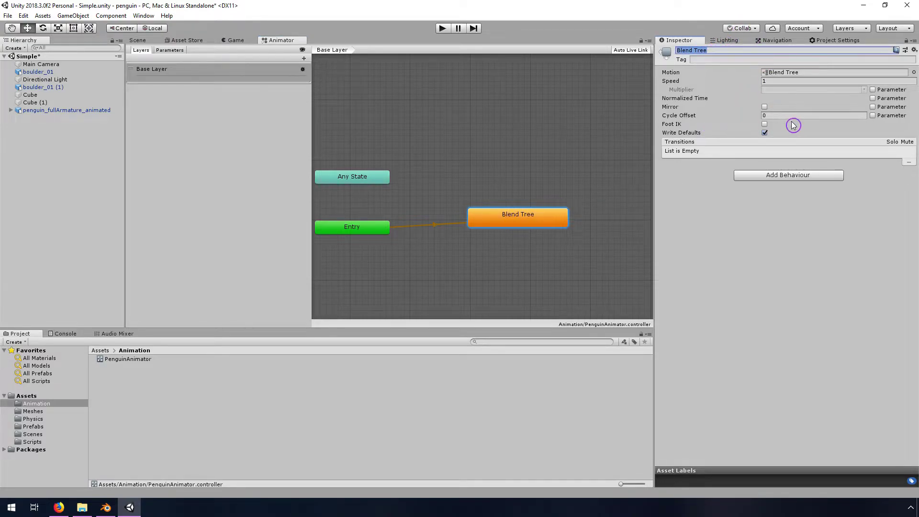
text(Movement)
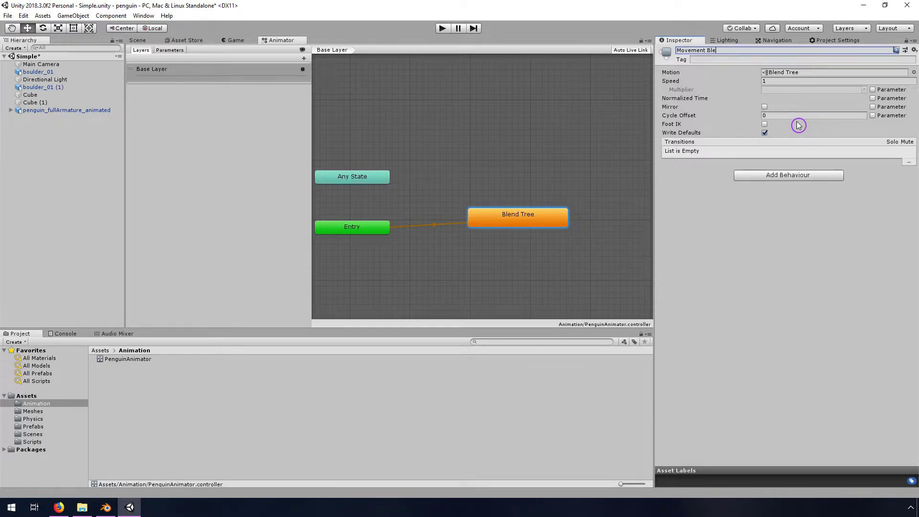
key(Return)
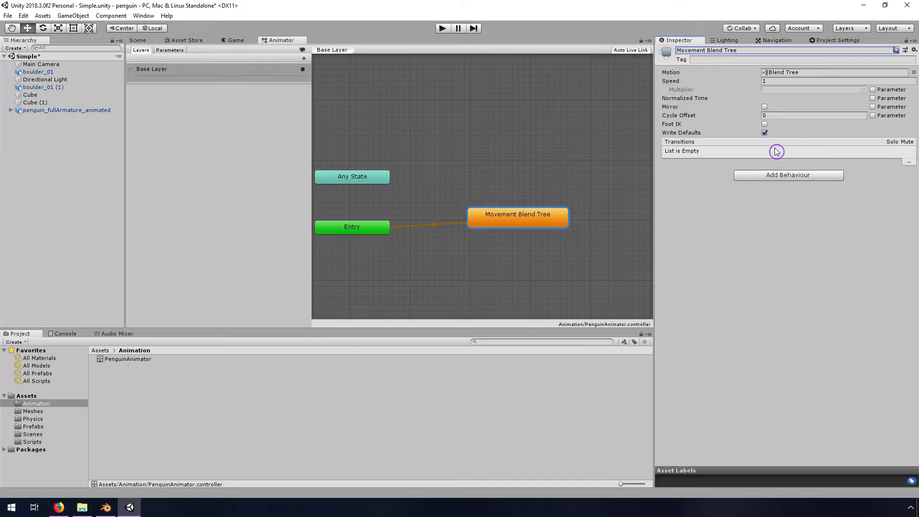
Step inside Movement Blend Tree to show its inner Blend Tree node
double_click(525, 220)
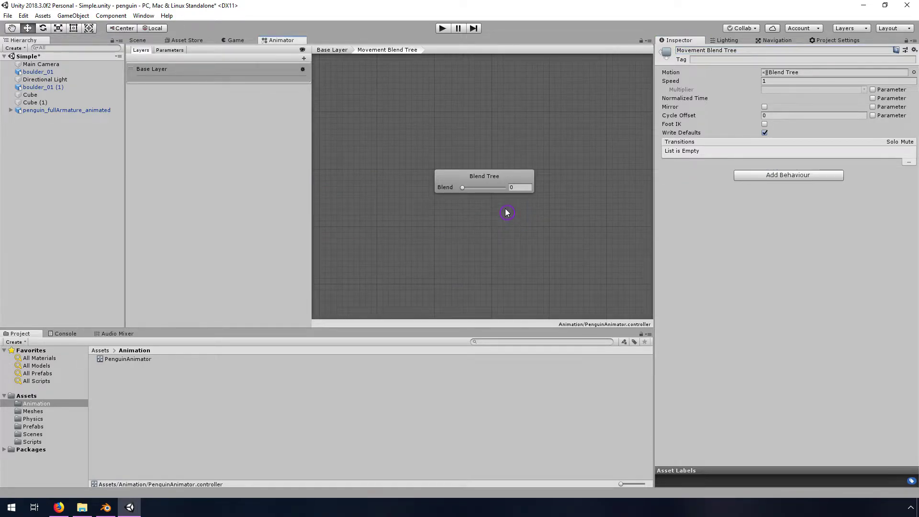
click(332, 50)
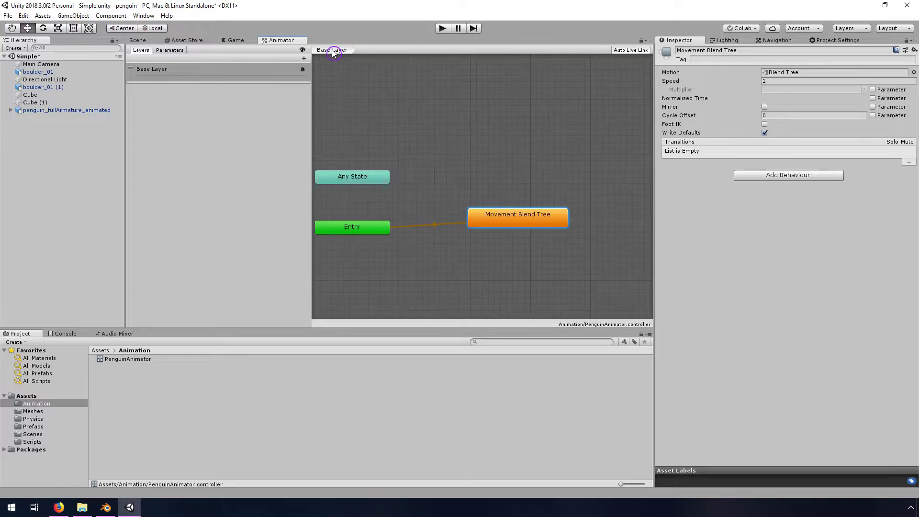
double_click(523, 219)
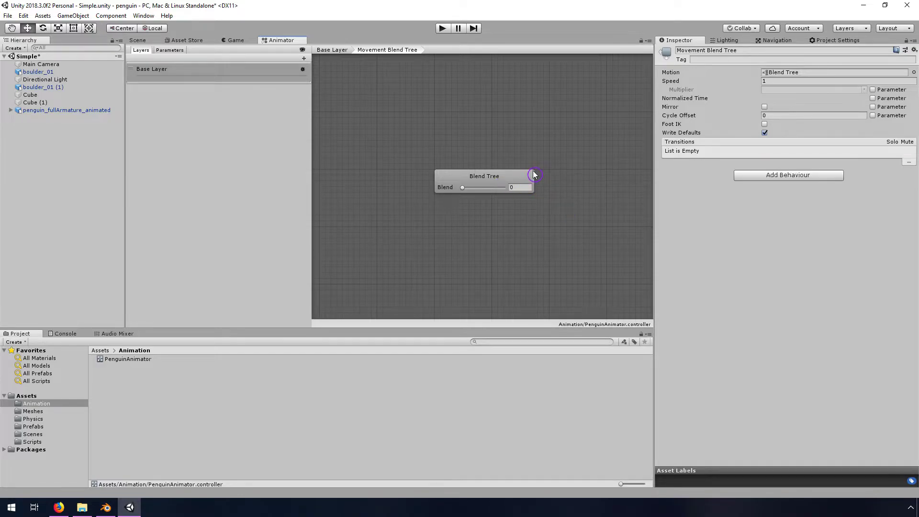
Set the inner Blend Tree's Blend Type to 2D Freeform Directional
click(519, 178)
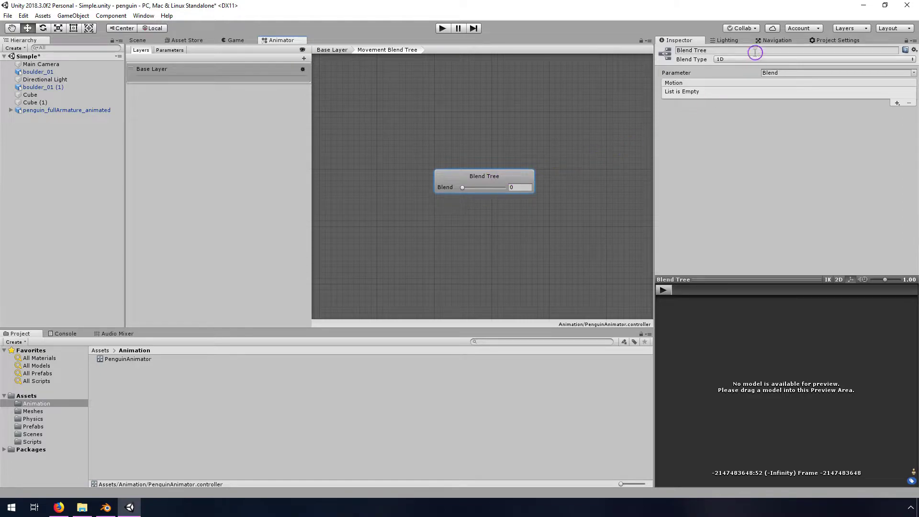
click(728, 60)
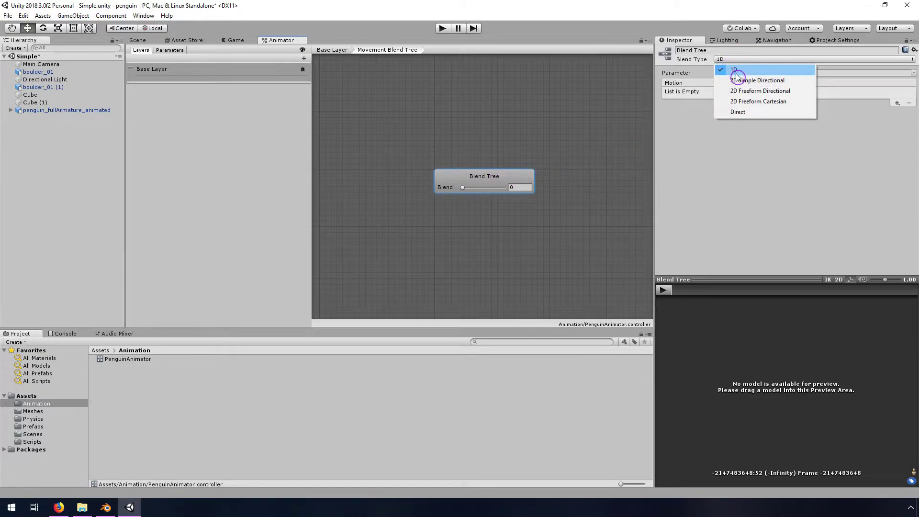
click(756, 93)
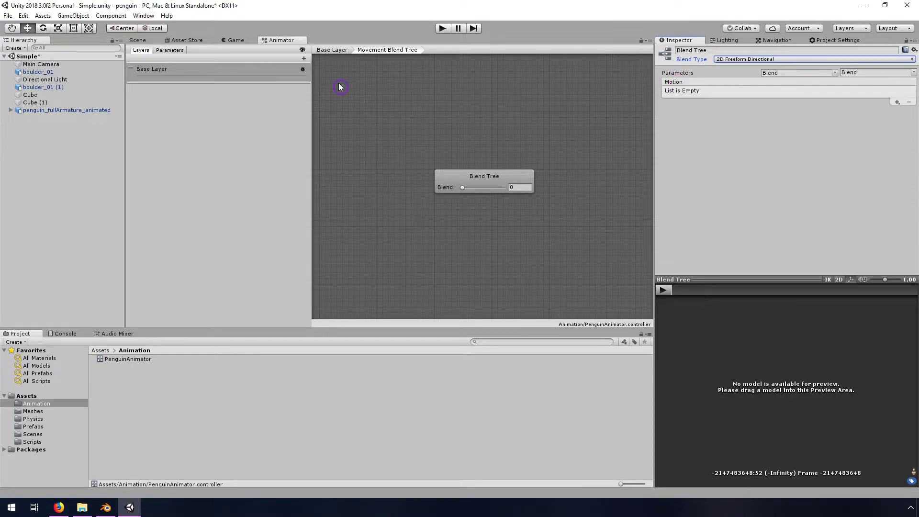
Rename the animator's Blend parameter to Vertical
click(170, 49)
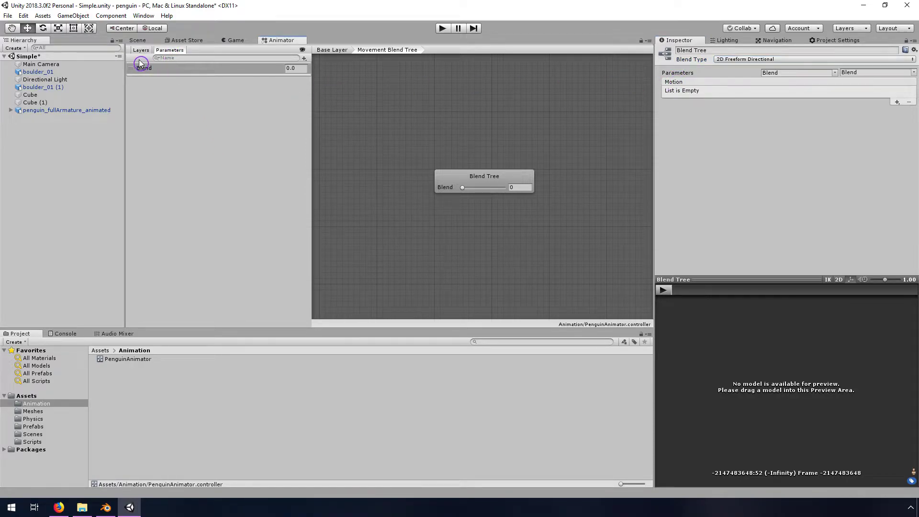
click(292, 68)
double_click(150, 71)
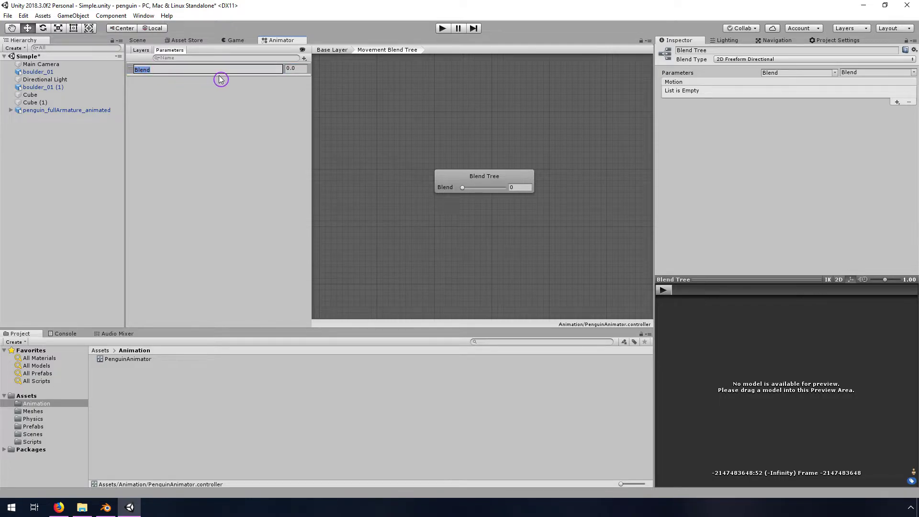
text(Vertical)
key(Return)
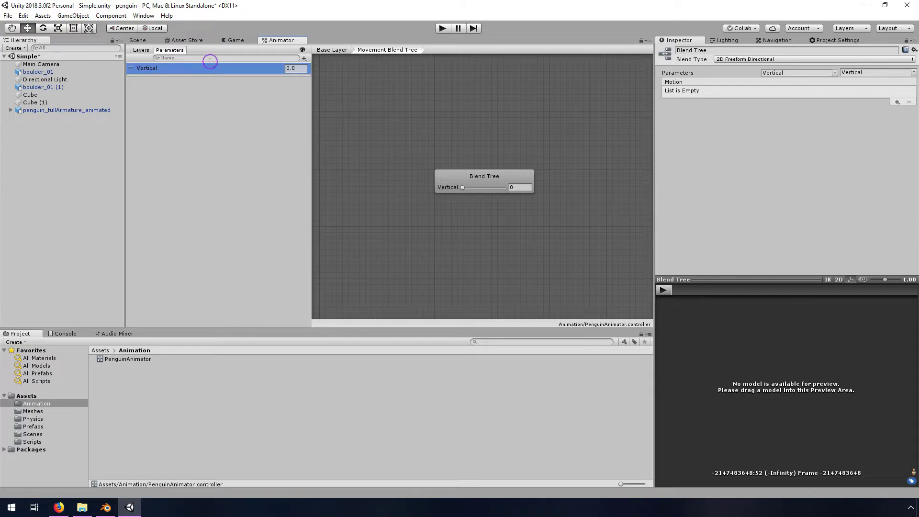
Add a float parameter Horizontal and assign it to the blend tree's first axis
click(304, 58)
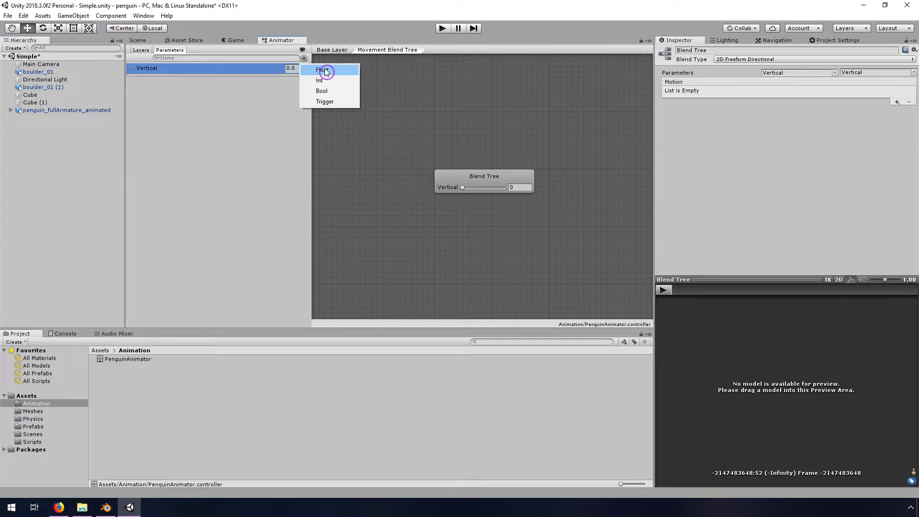
click(323, 72)
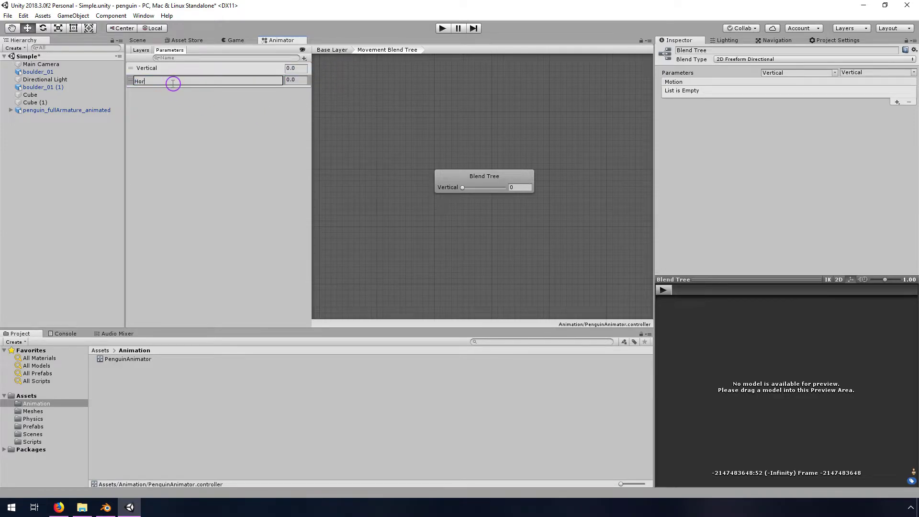
key(Return)
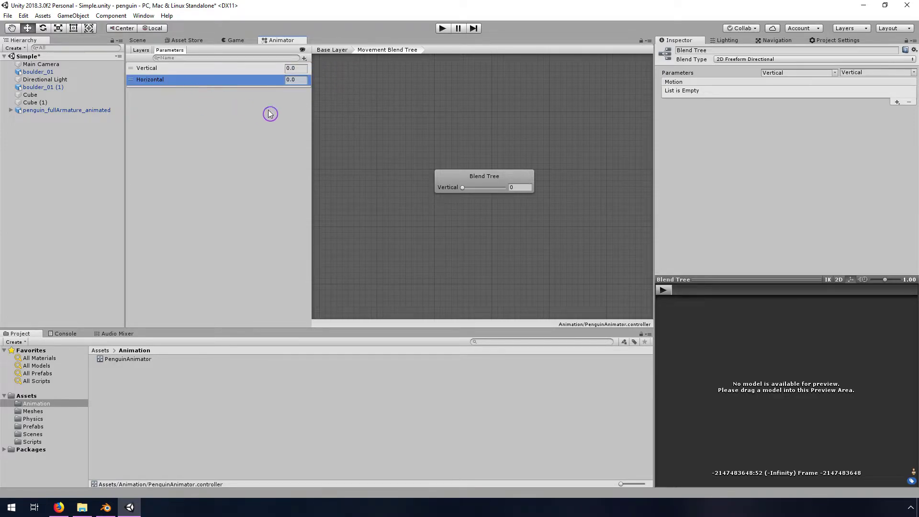
click(839, 73)
click(862, 94)
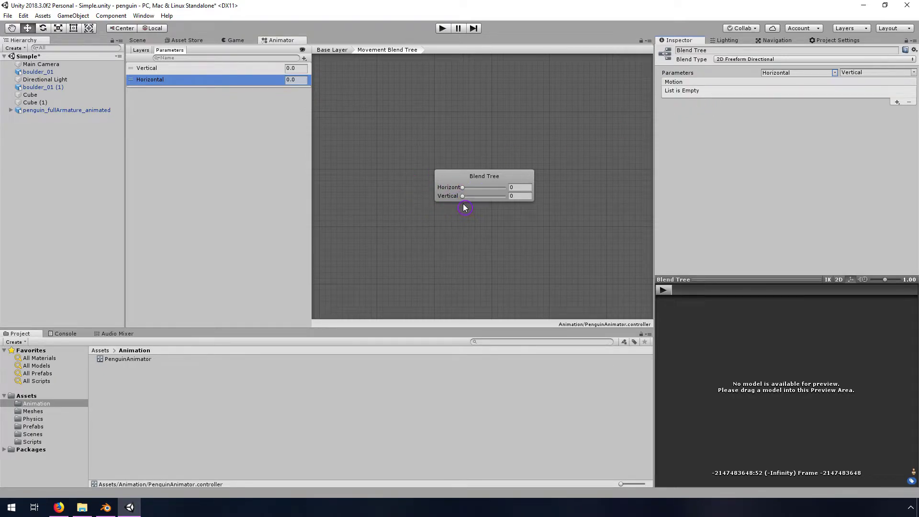
click(505, 175)
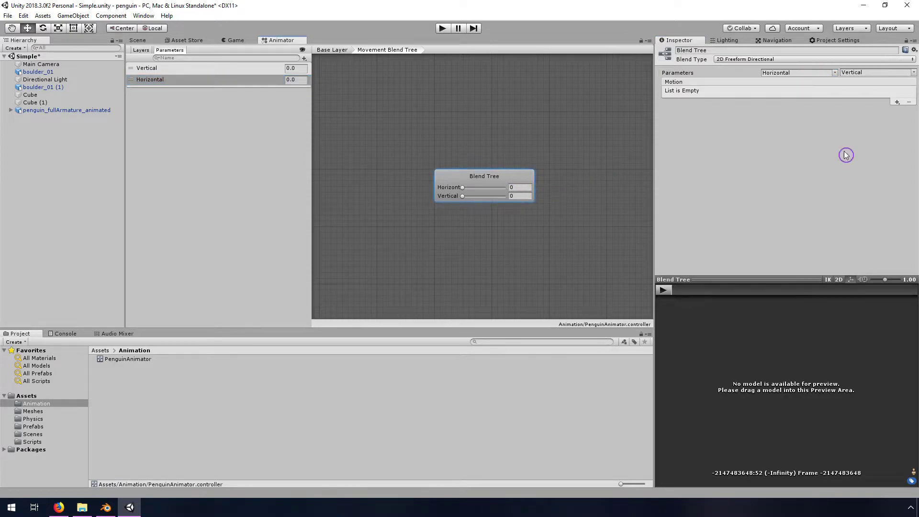
Add a motion field with the Penguin|Idle clip at 0,0
click(898, 102)
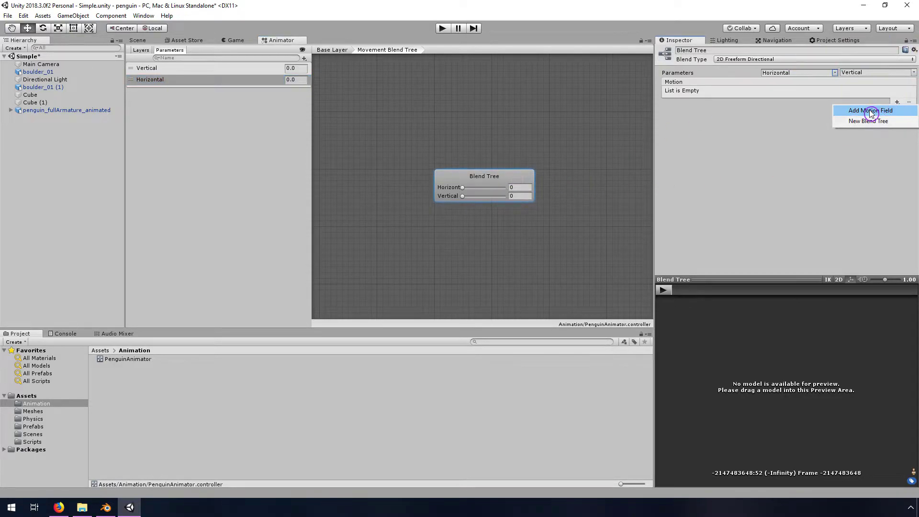
click(872, 112)
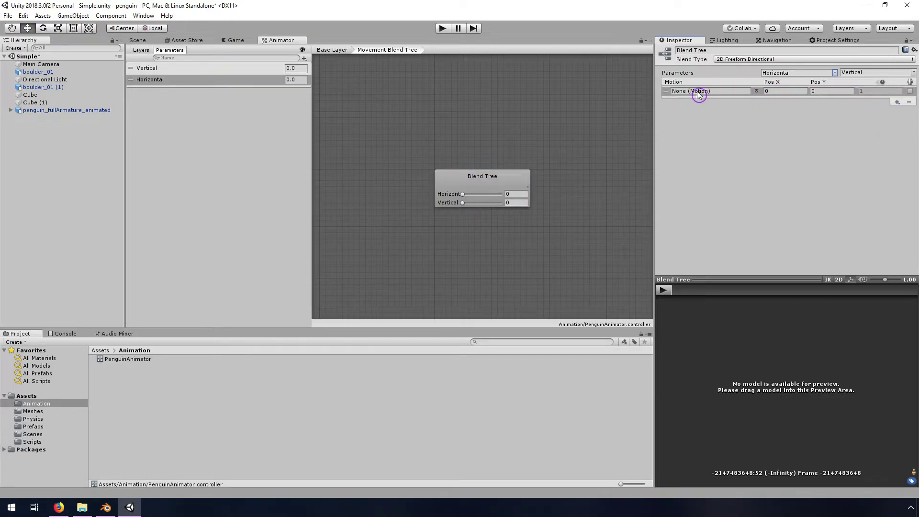
click(758, 91)
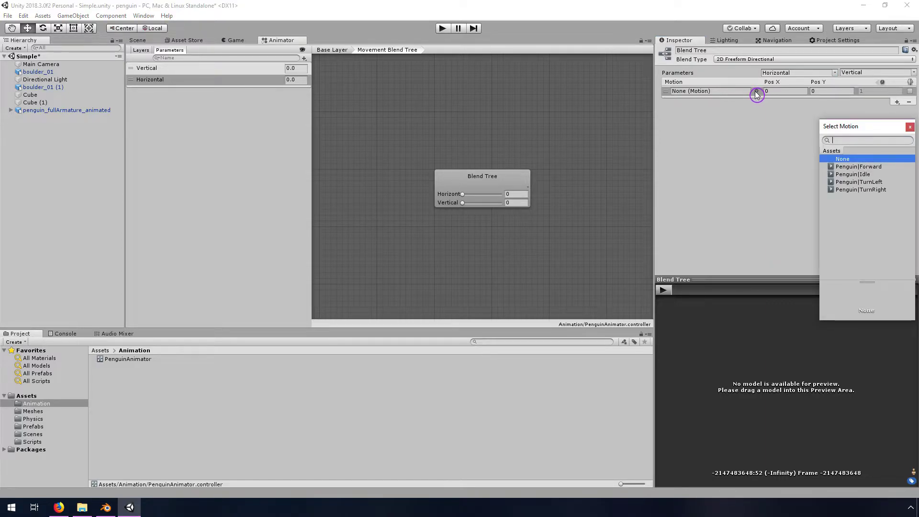
click(867, 174)
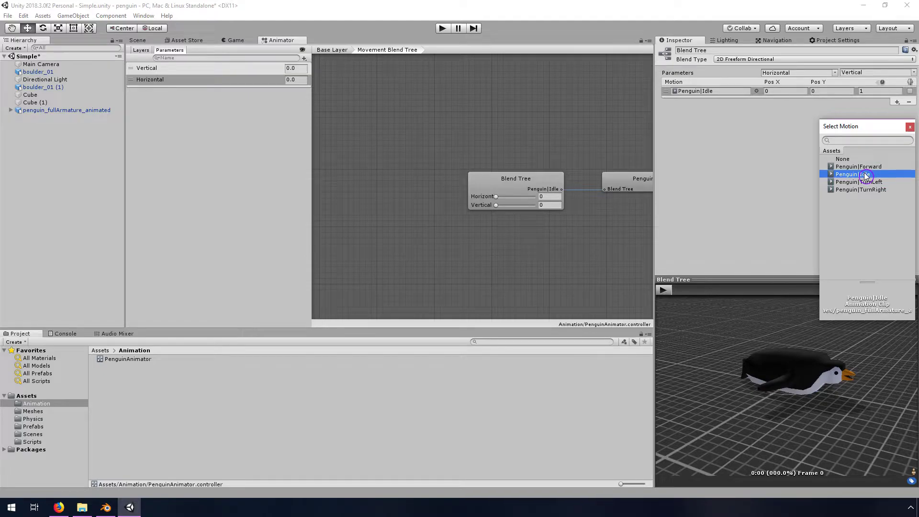
click(791, 162)
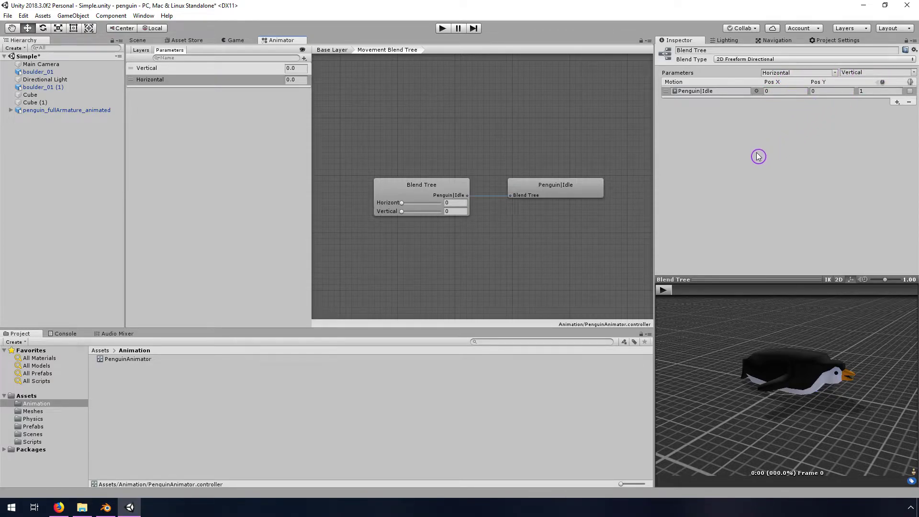
Add Penguin|Forward as the second motion with Pos Y 1
click(898, 104)
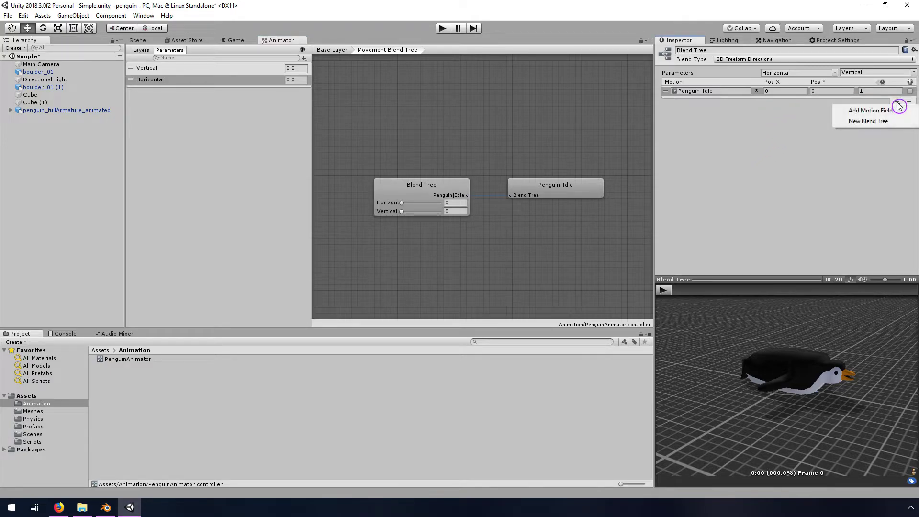
click(876, 115)
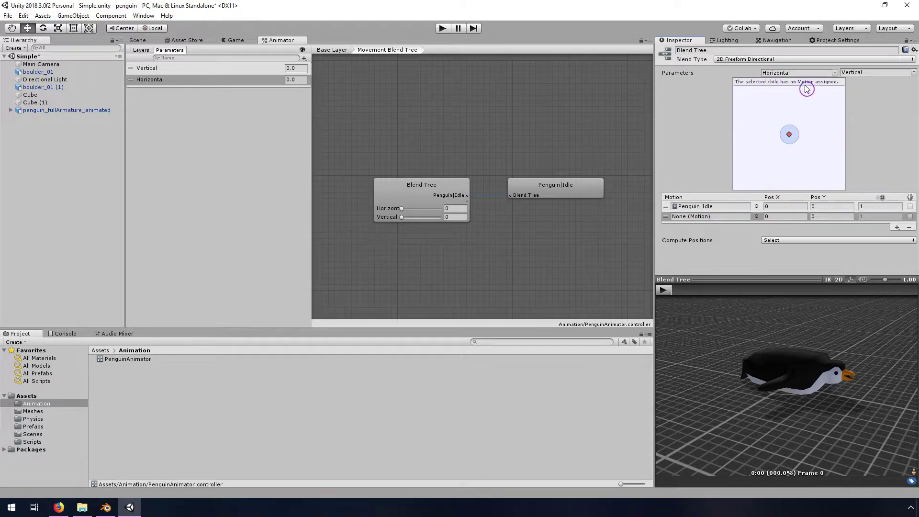
click(757, 217)
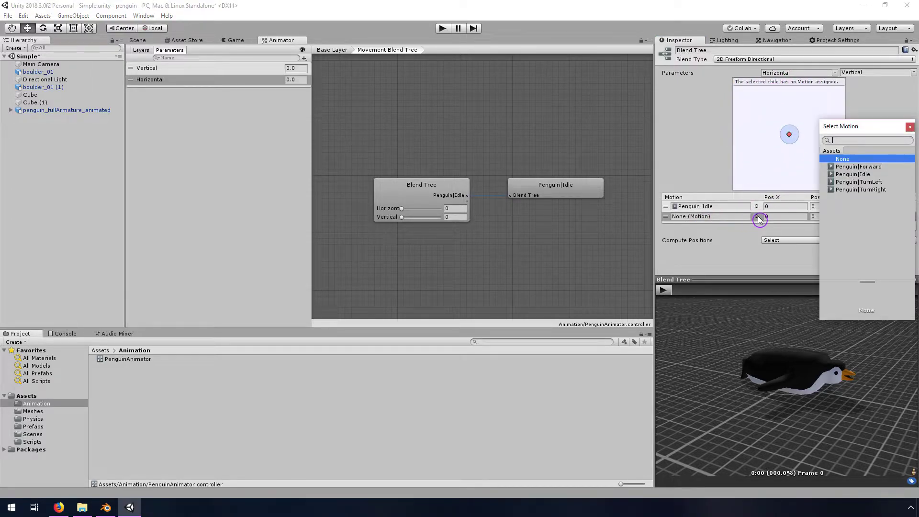
click(862, 167)
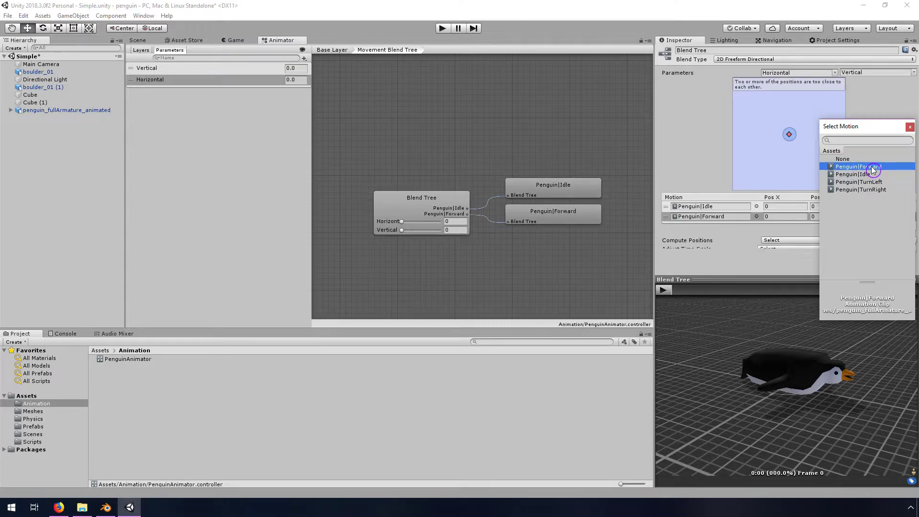
click(789, 224)
click(833, 216)
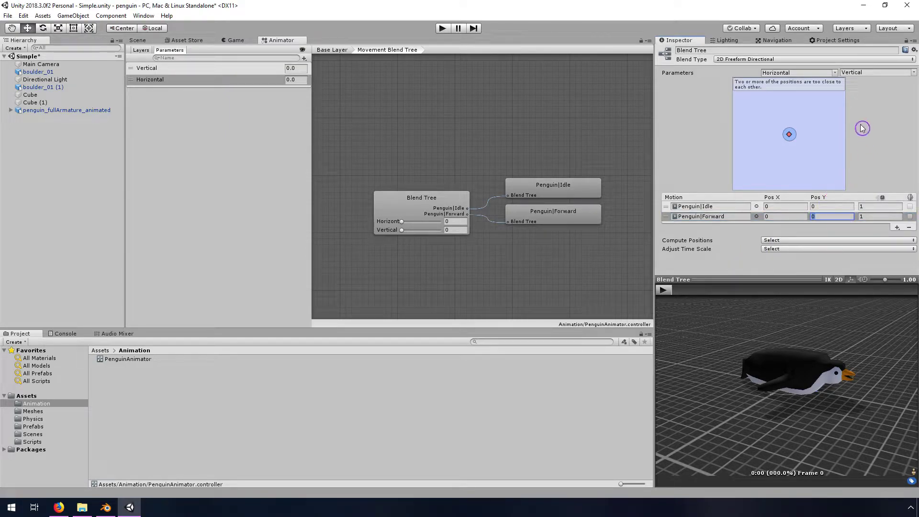
text(1)
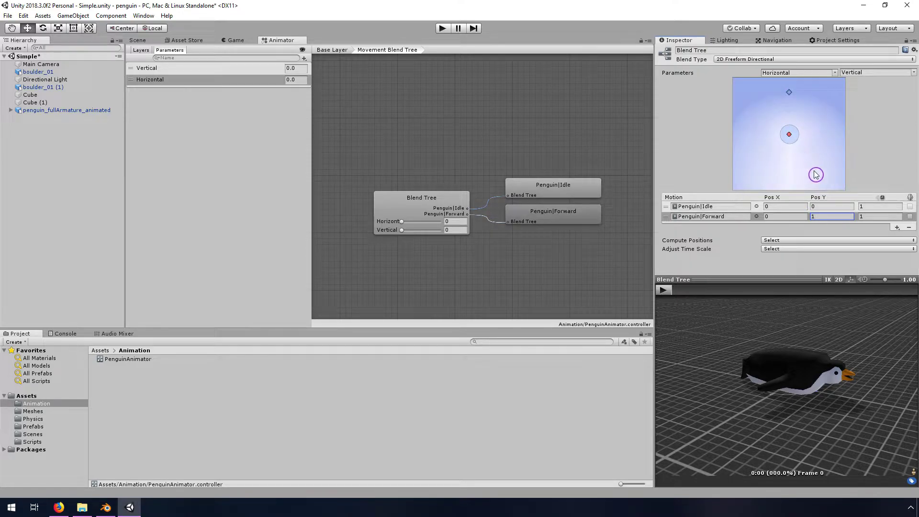
Add Penguin|TurnLeft as the third motion at Pos X -1, Pos Y 0
click(897, 228)
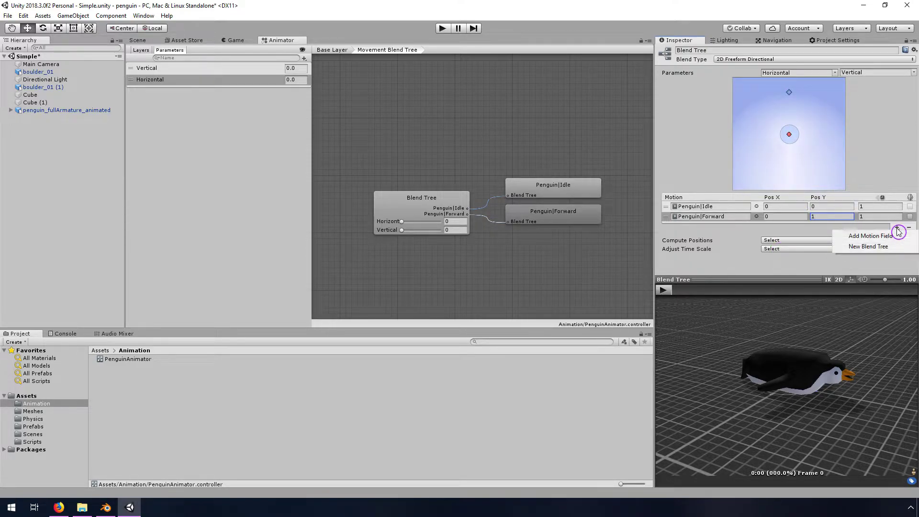
click(879, 237)
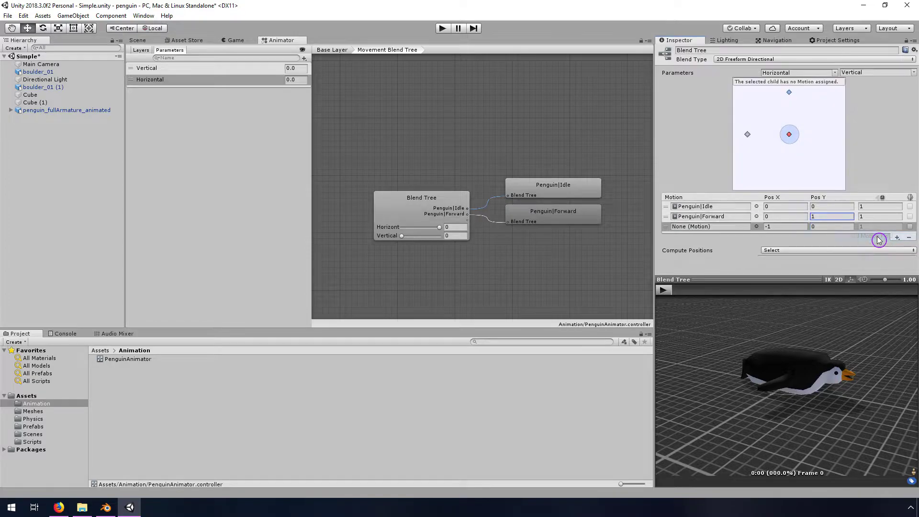
click(757, 227)
click(860, 182)
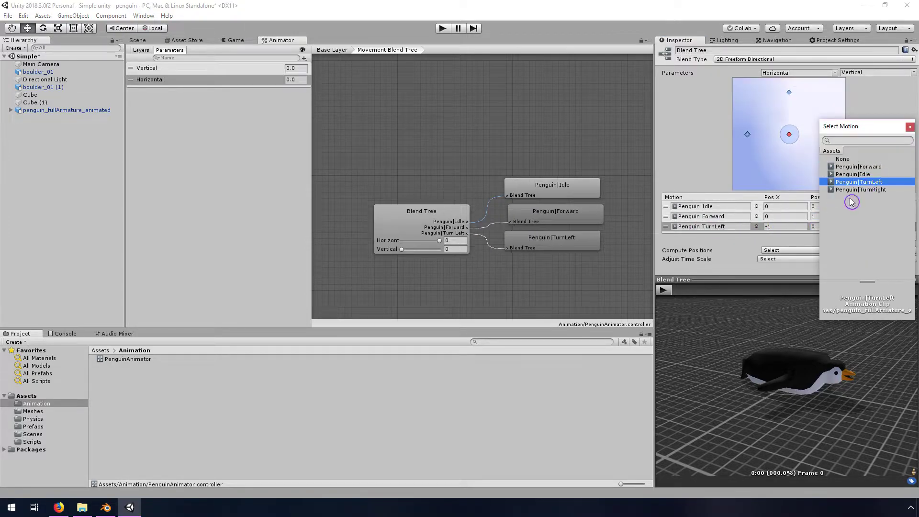
click(782, 227)
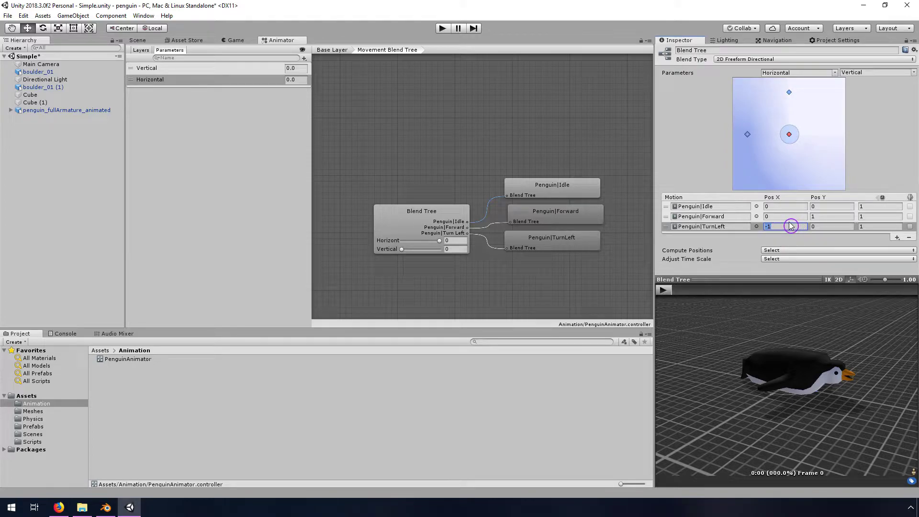
Add Penguin|TurnRight as the fourth motion at Pos X 1, Pos Y 0
click(898, 238)
click(870, 245)
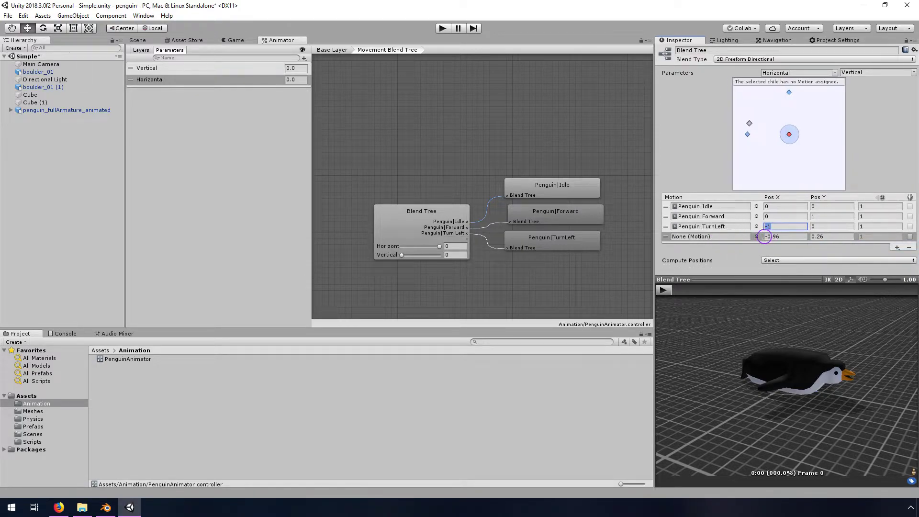
click(757, 236)
click(866, 189)
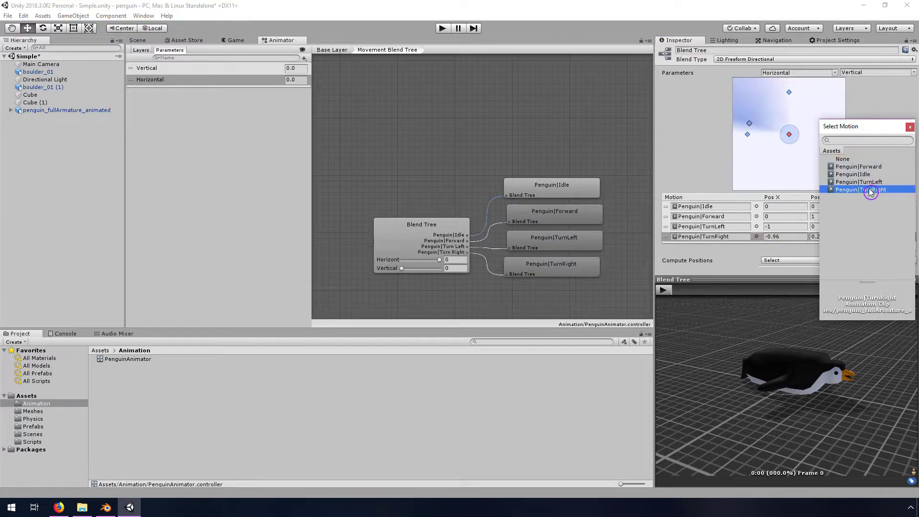
click(776, 237)
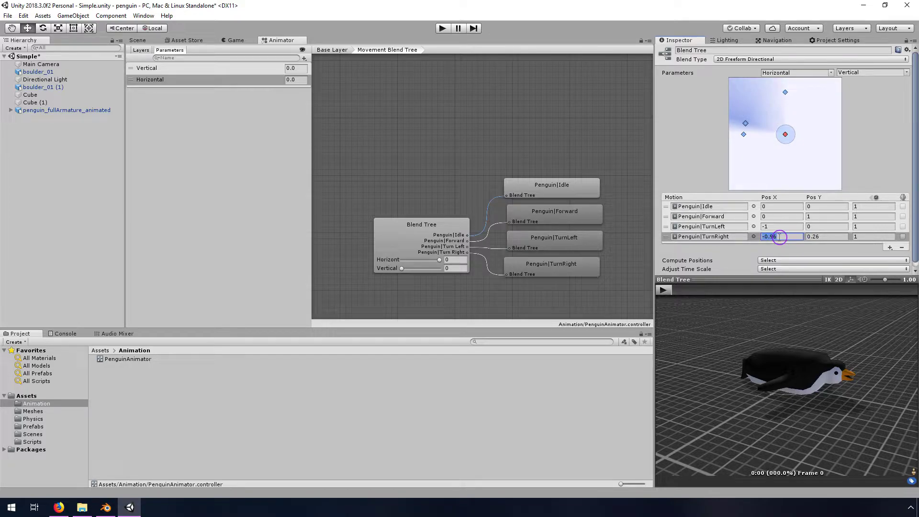
text(1)
click(824, 237)
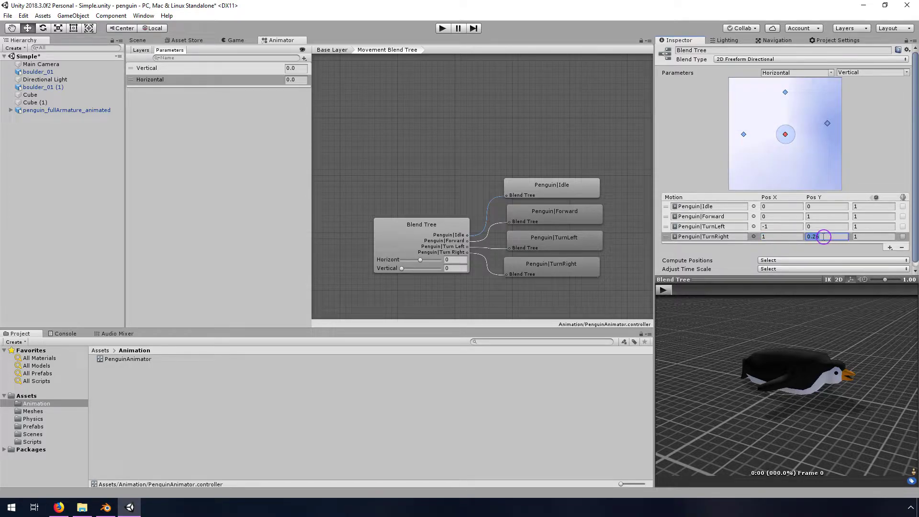
text(0)
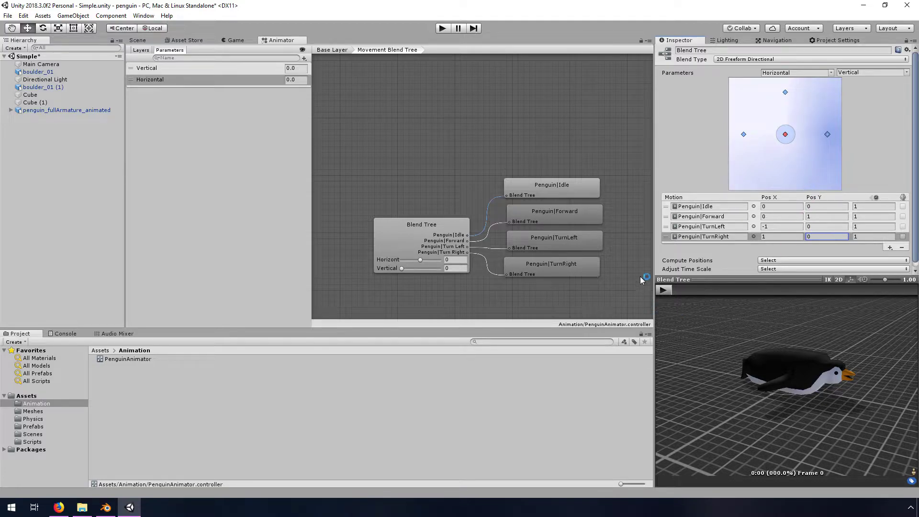
Play the blend tree preview, drag the blend point to about Horizontal -0.0172, Vertical 0.46531, then pause
click(662, 291)
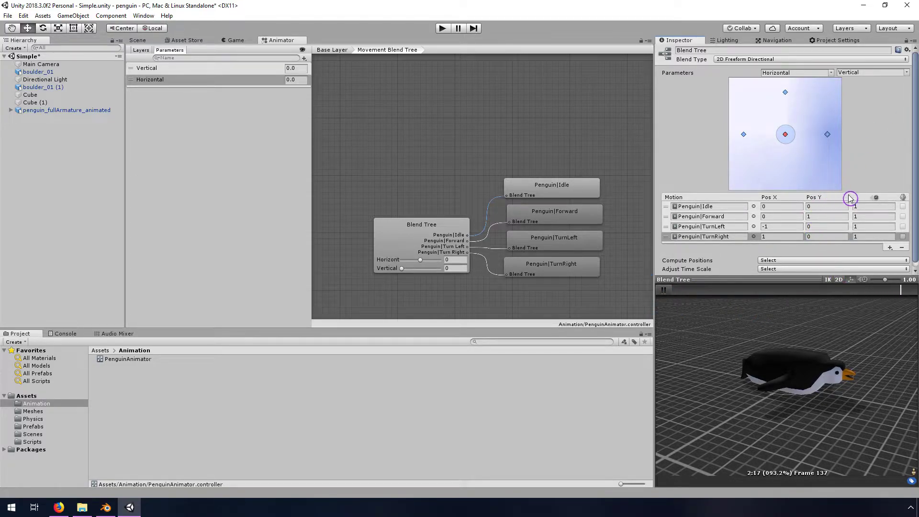
drag(787, 138, 820, 105)
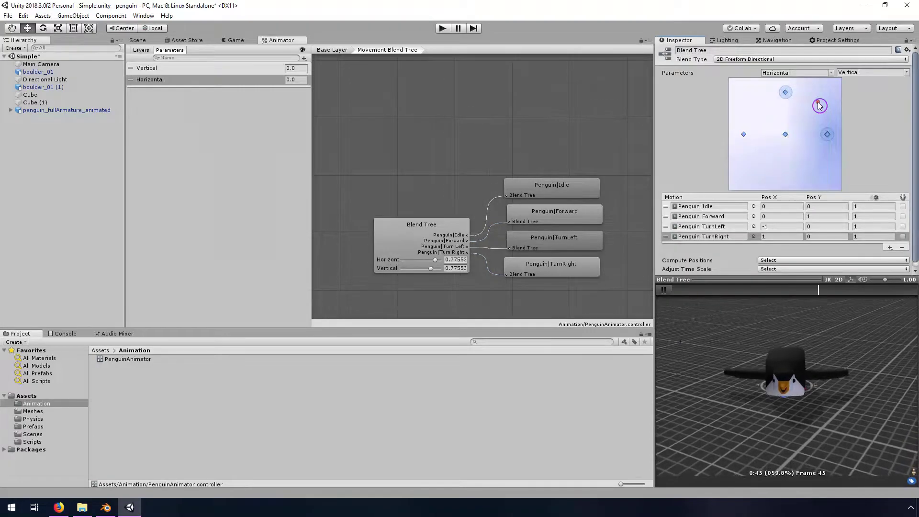
drag(820, 105, 786, 122)
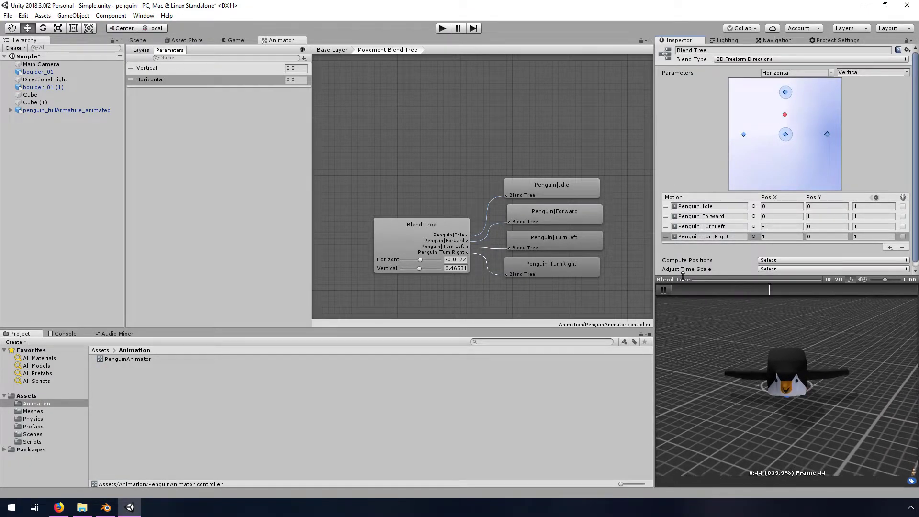
click(664, 290)
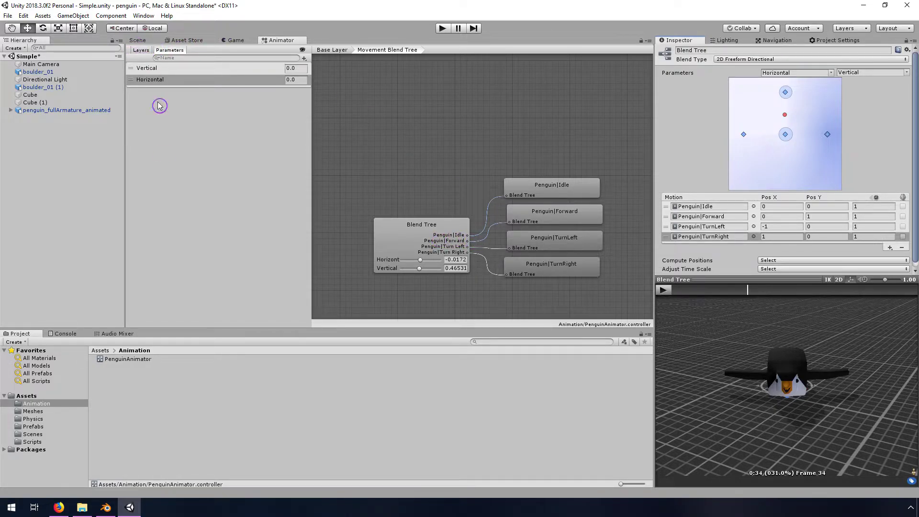
Set the penguin's Animator Controller to PenguinAnimator and test-run it in Play mode
click(100, 351)
click(160, 413)
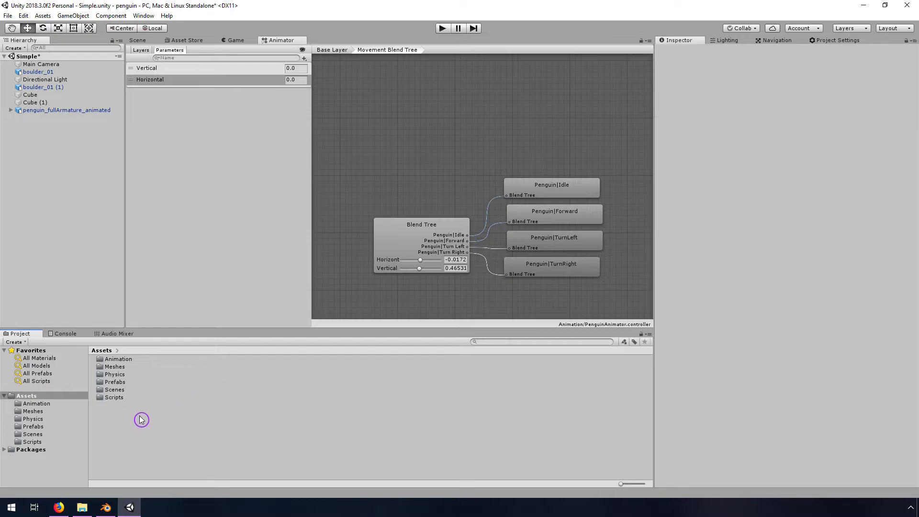
click(137, 41)
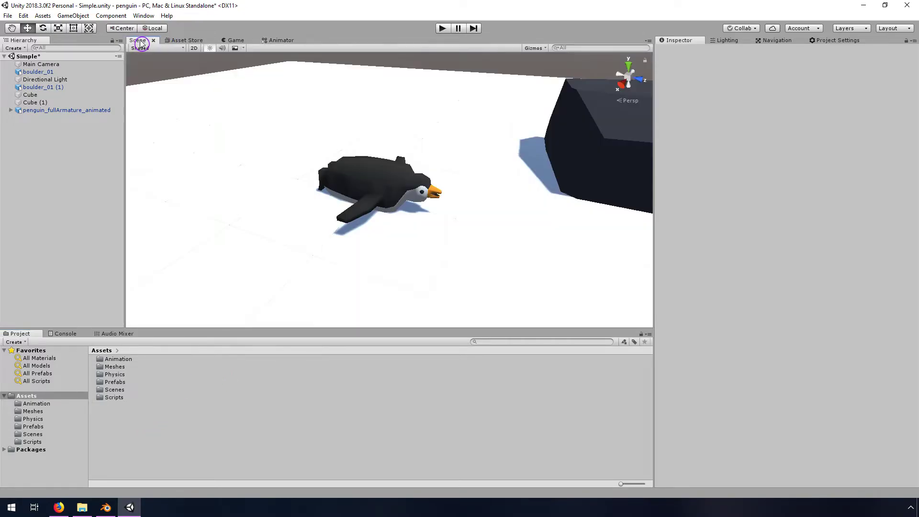
click(359, 189)
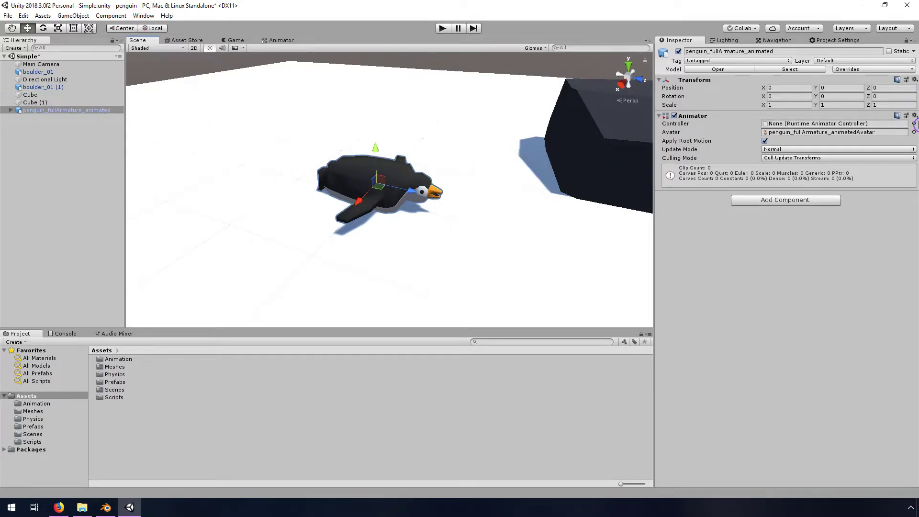
click(914, 125)
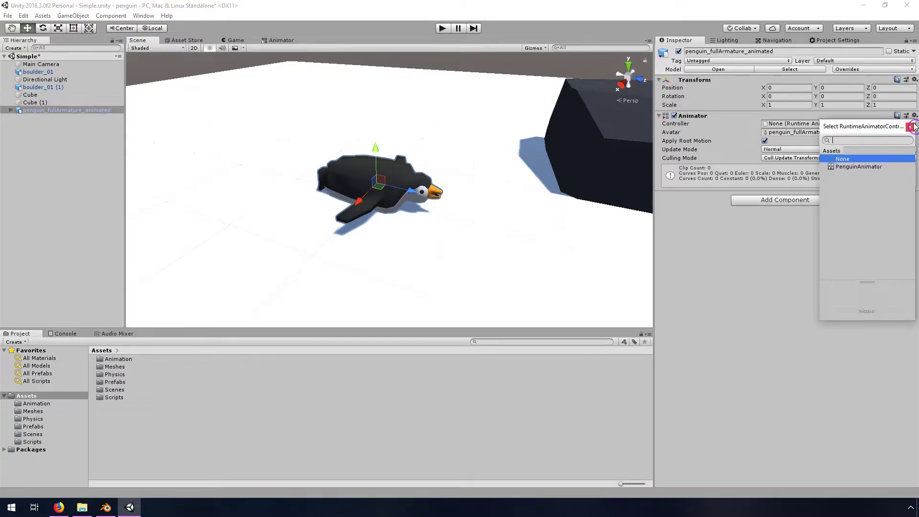
click(862, 167)
click(744, 306)
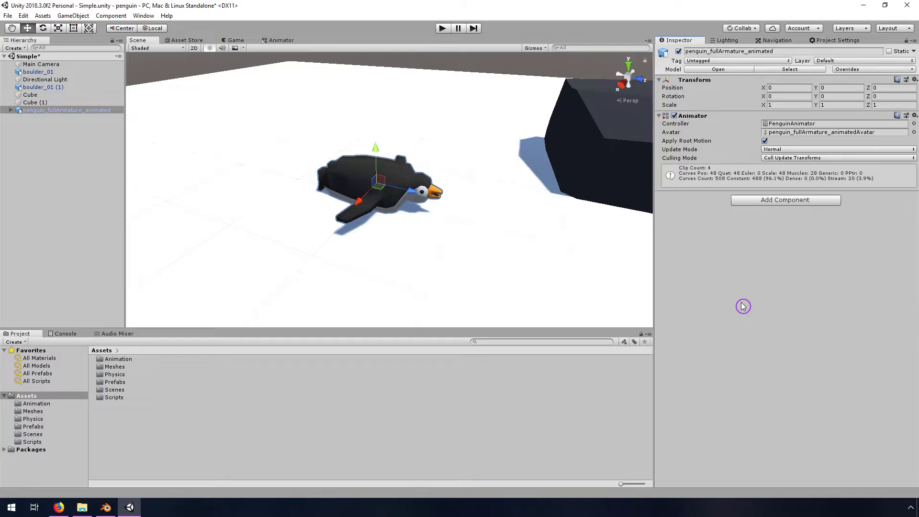
click(443, 29)
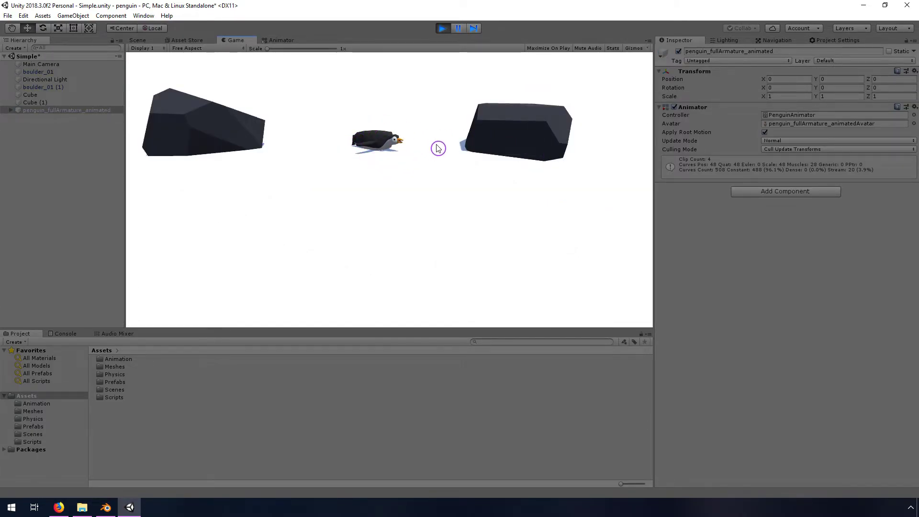
click(443, 29)
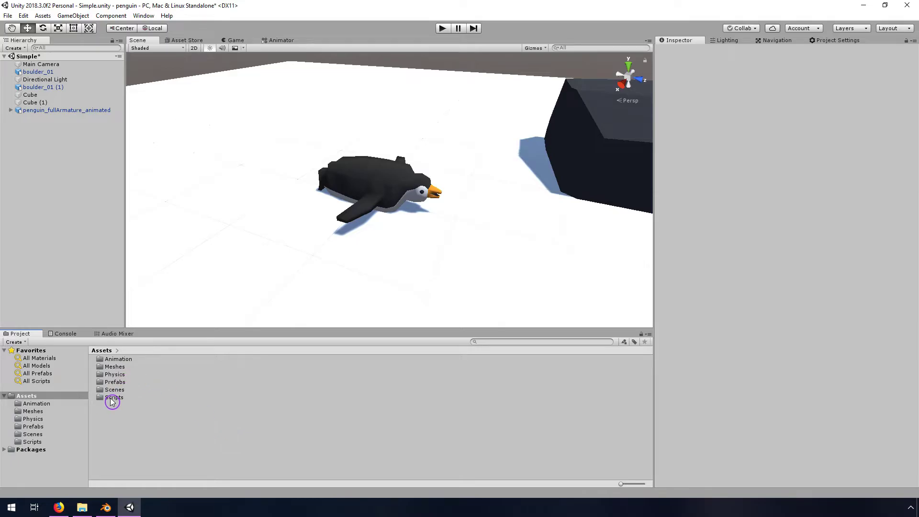
Delete the PenguinMove script from Assets/Scripts
double_click(112, 398)
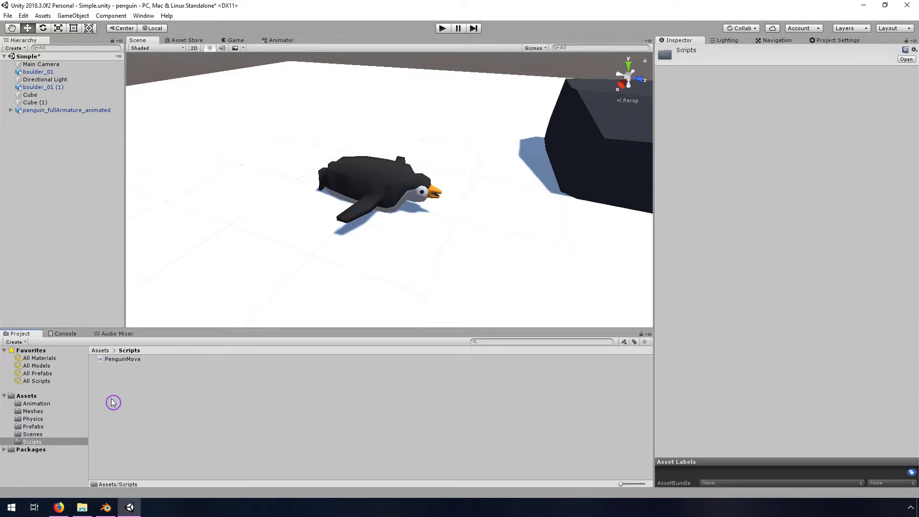
click(123, 360)
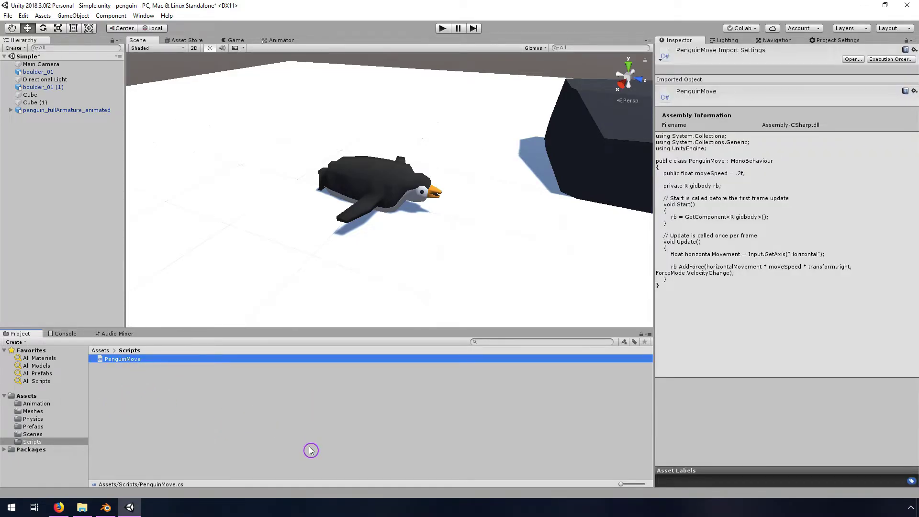
key(Delete)
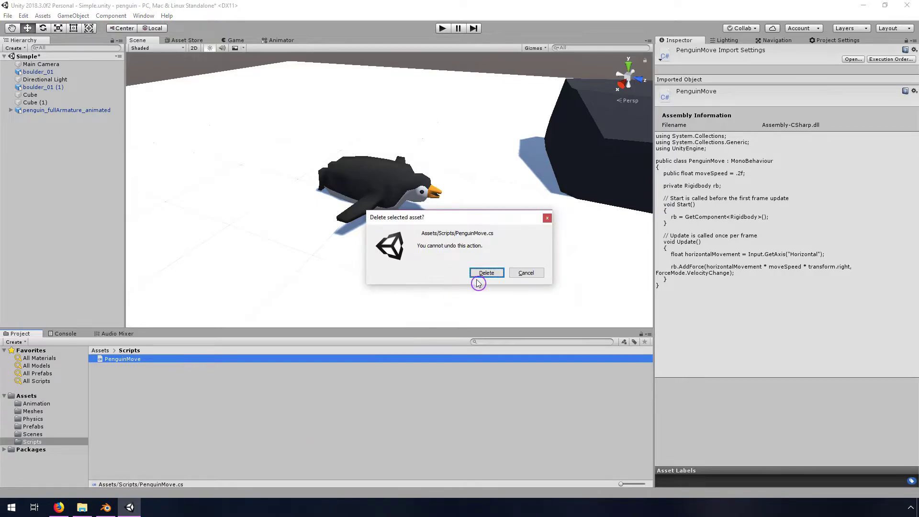
click(484, 274)
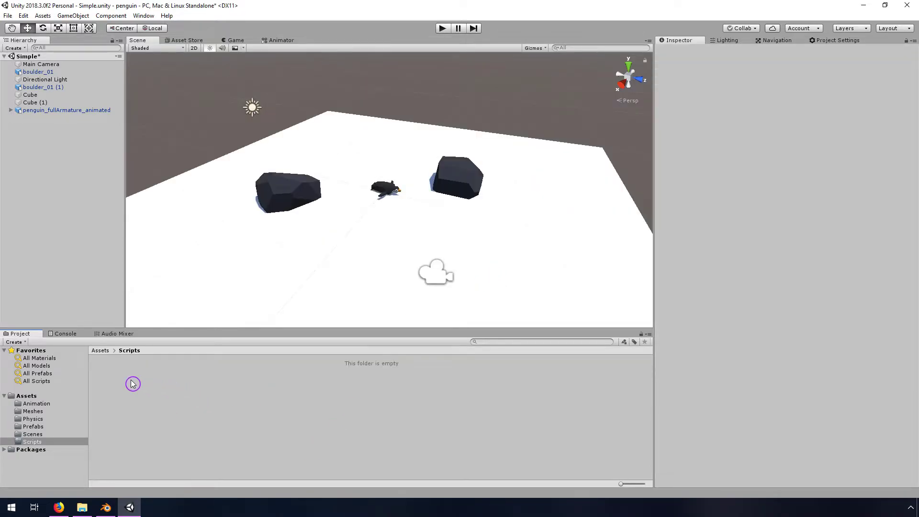
Create a C# script PenguinInput, attach it to the penguin, and open it in Visual Studio
right_click(132, 383)
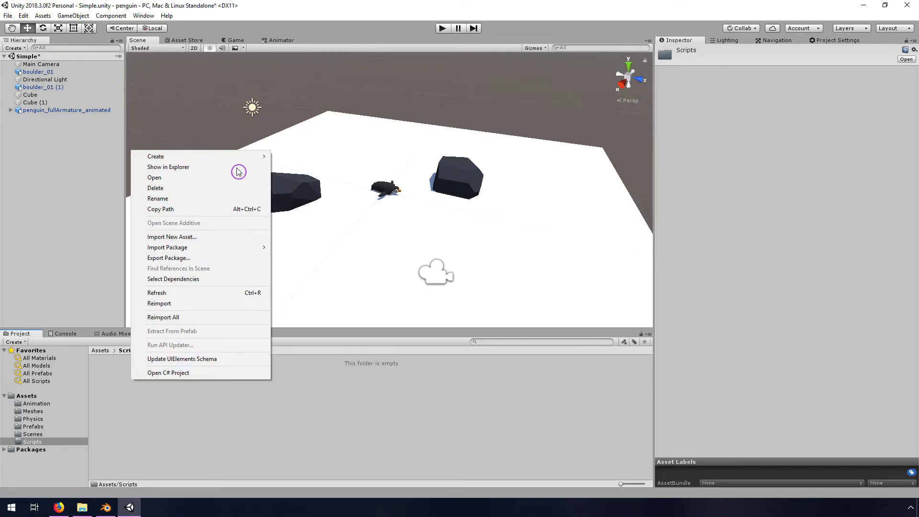
mouse_move(226, 158)
click(299, 170)
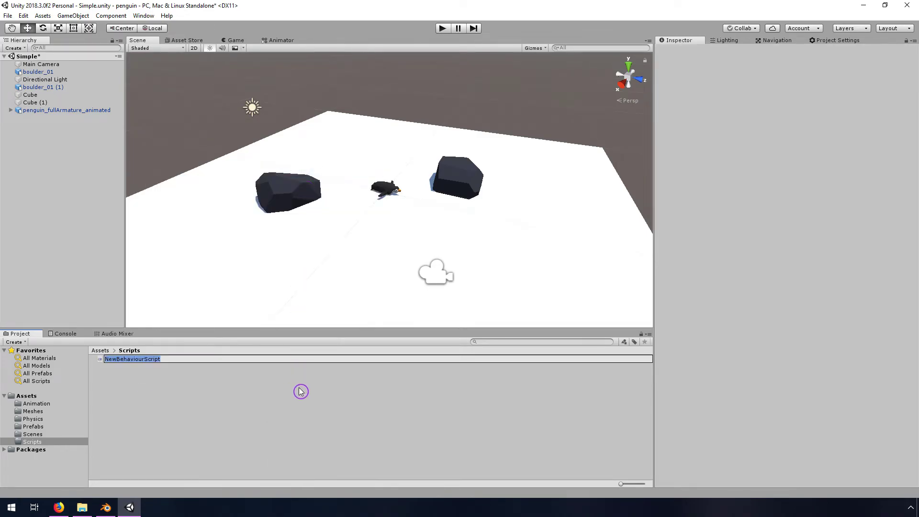
text(PenguinInput)
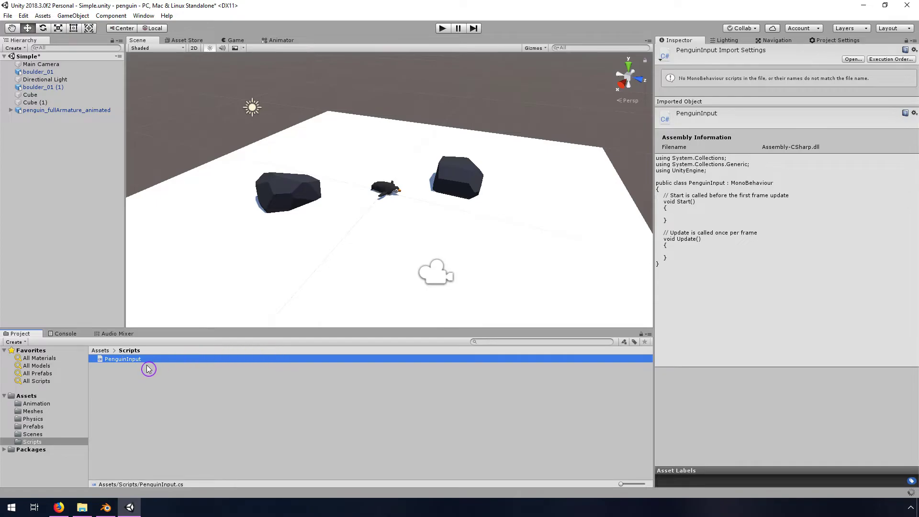
click(72, 111)
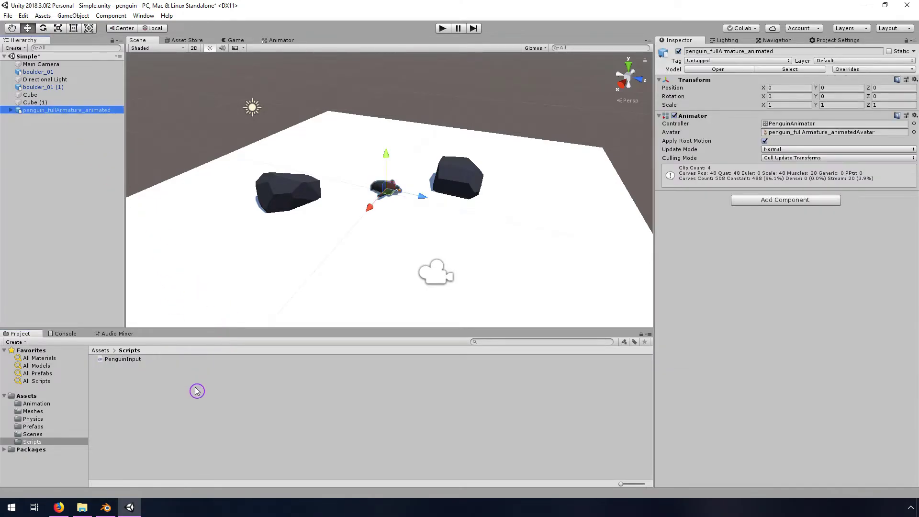
drag(139, 366, 764, 241)
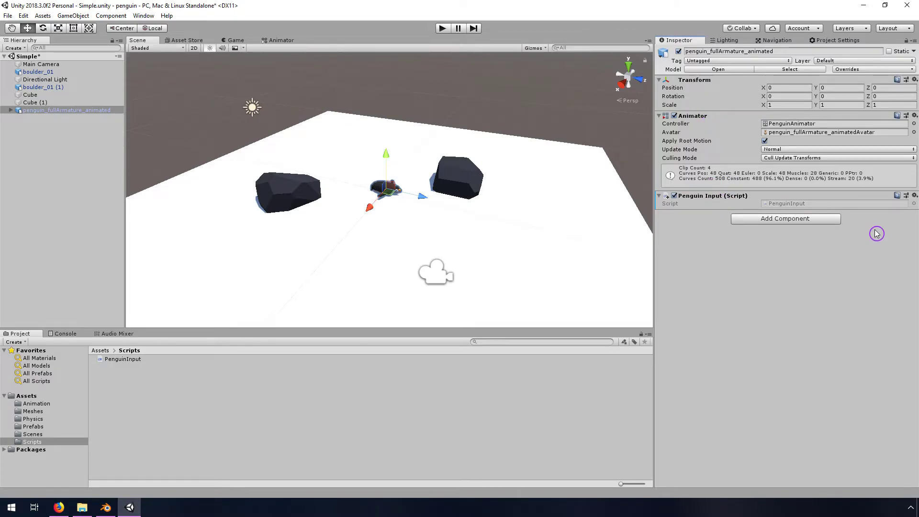
double_click(791, 206)
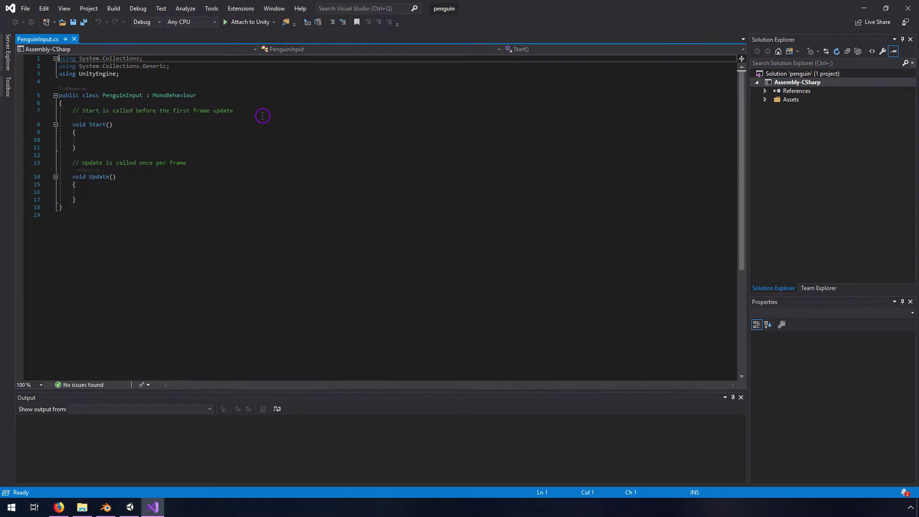
Declare a 'private Animator animator;' field at the top of the PenguinInput class
click(216, 99)
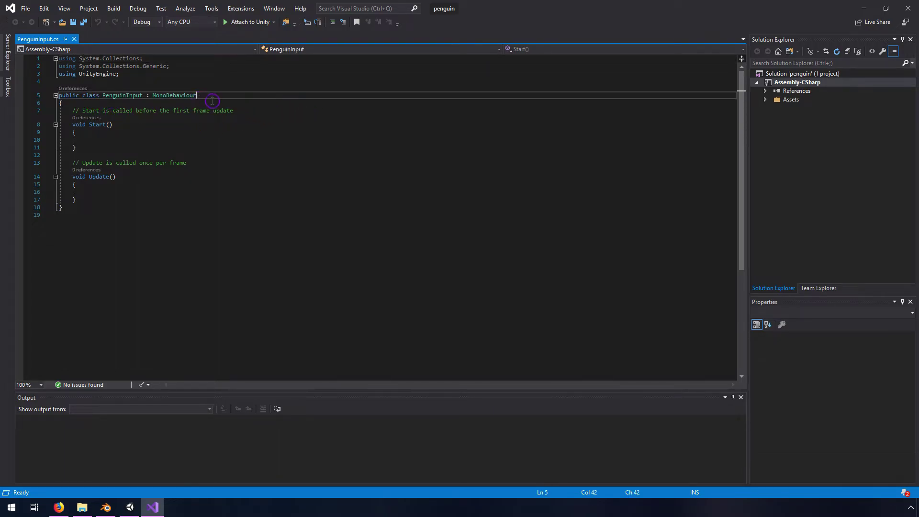
click(209, 104)
key(Return)
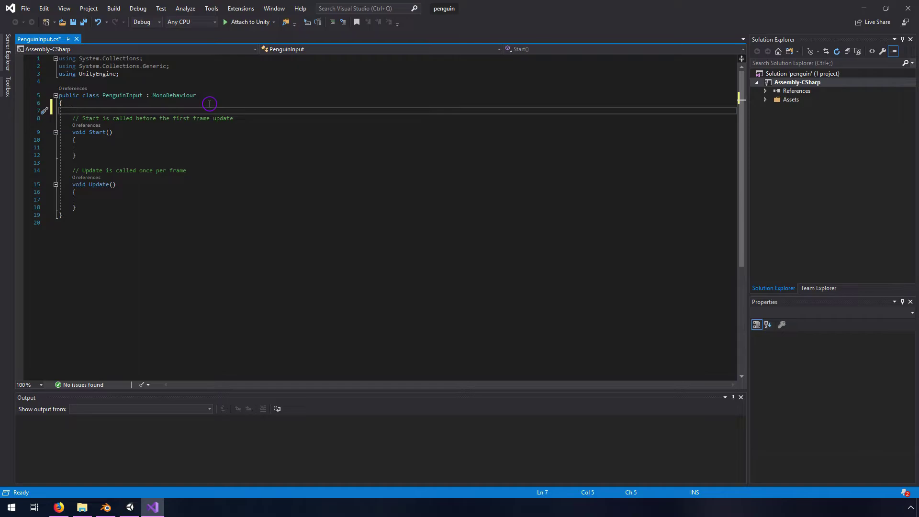
text(pra)
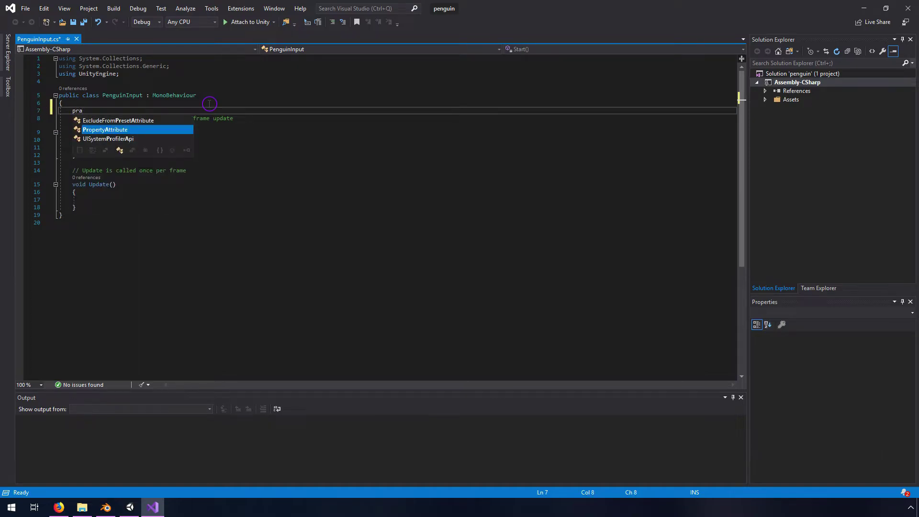
key(BackSpace)
text(ivate A)
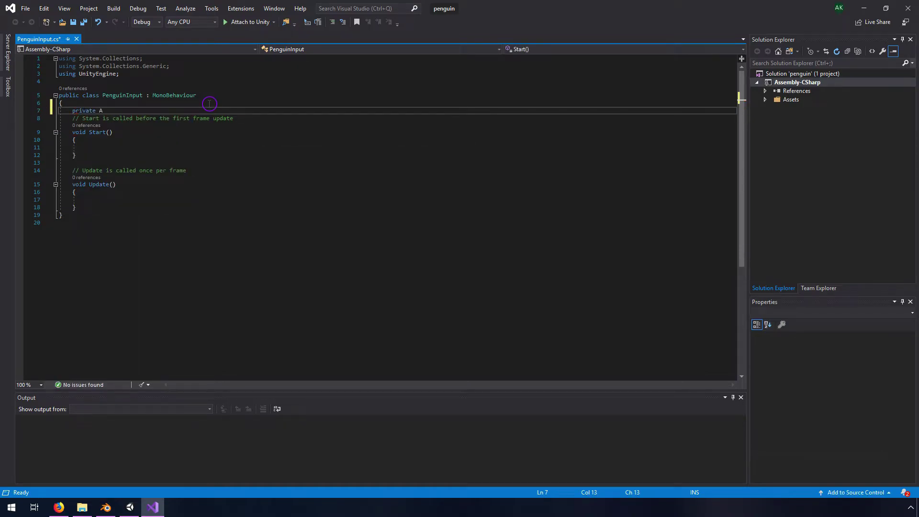
text(nim)
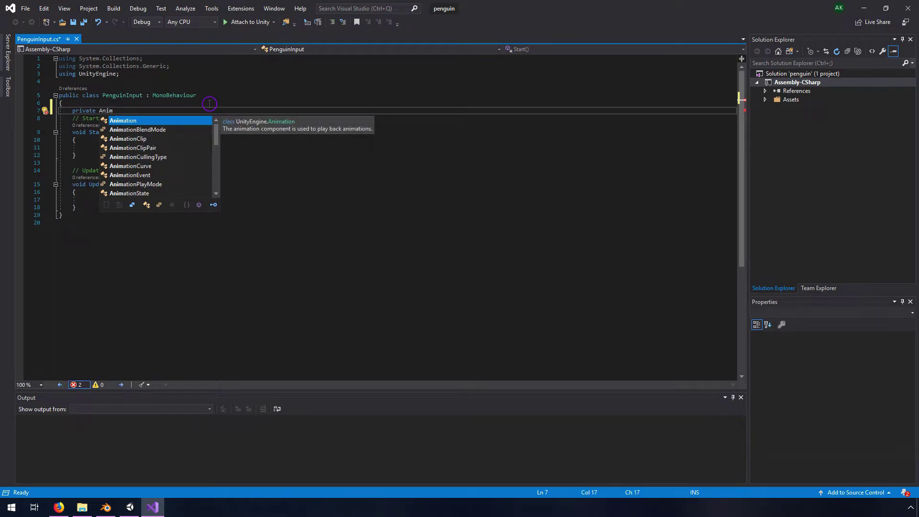
key(Down)
key(Down)
key(Up)
key(Up)
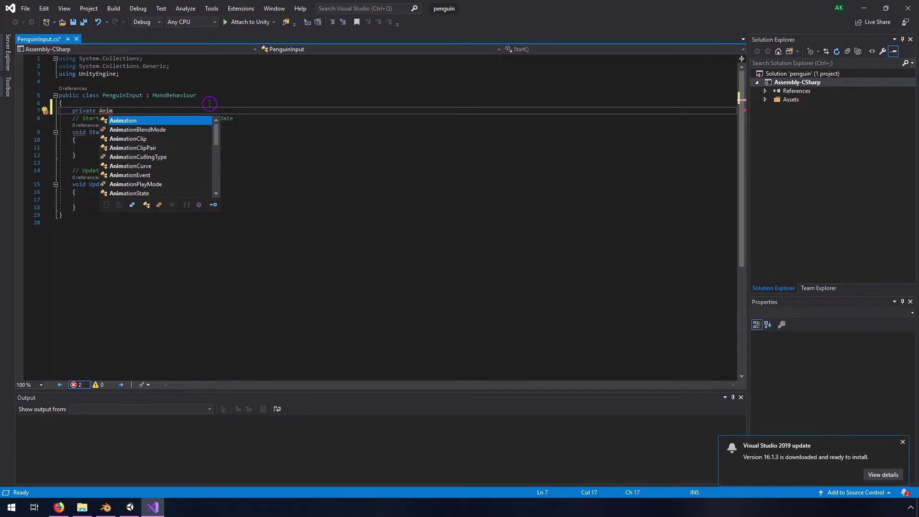
key(Down)
key(Down)
key(Down)
key(Down)
key(Down)
key(Down)
key(Down)
key(Down)
key(Down)
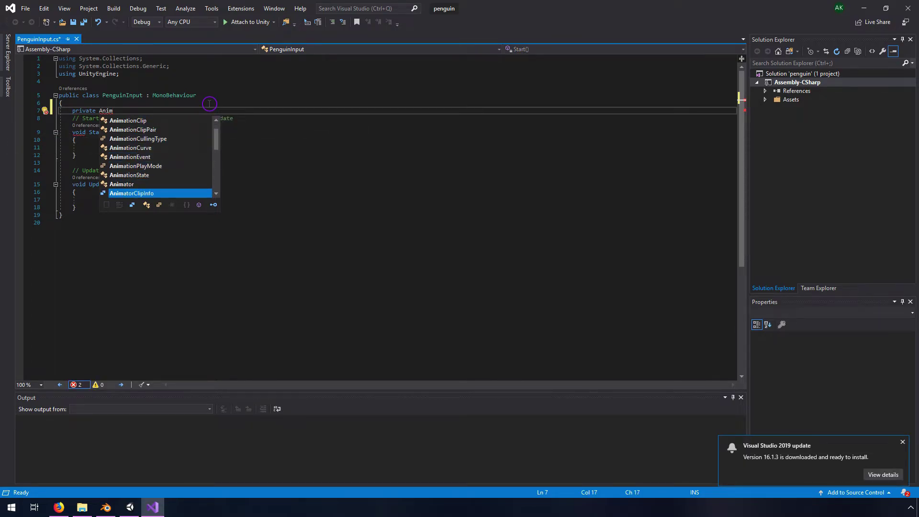
key(Tab)
text(animator;)
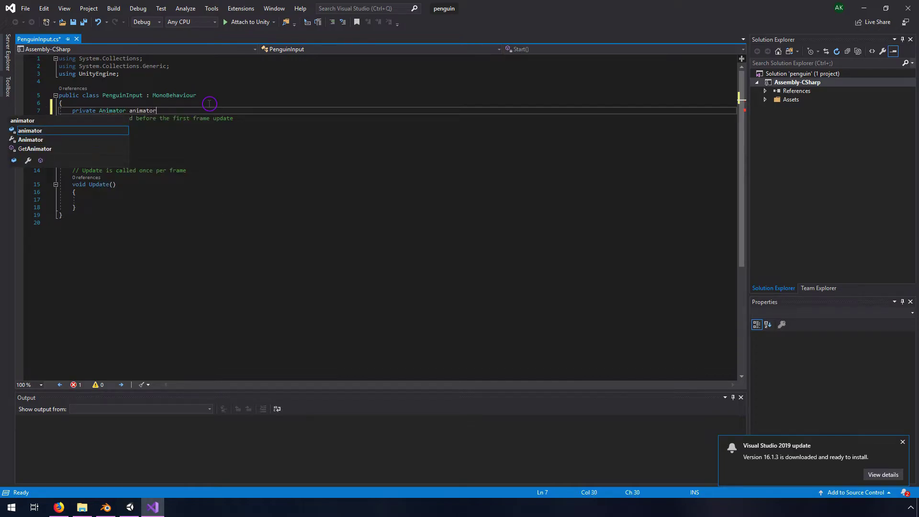
In Start(), assign animator = GetComponent<Animator>()
click(113, 148)
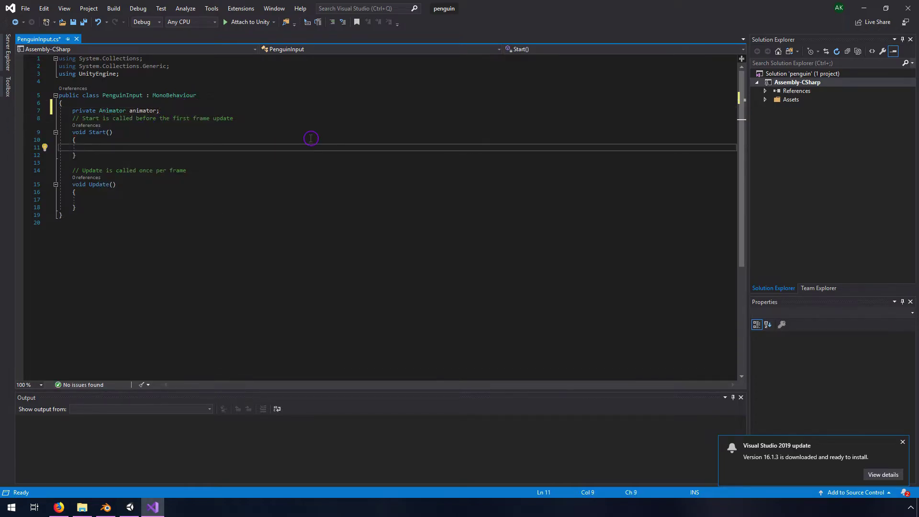
text(animator)
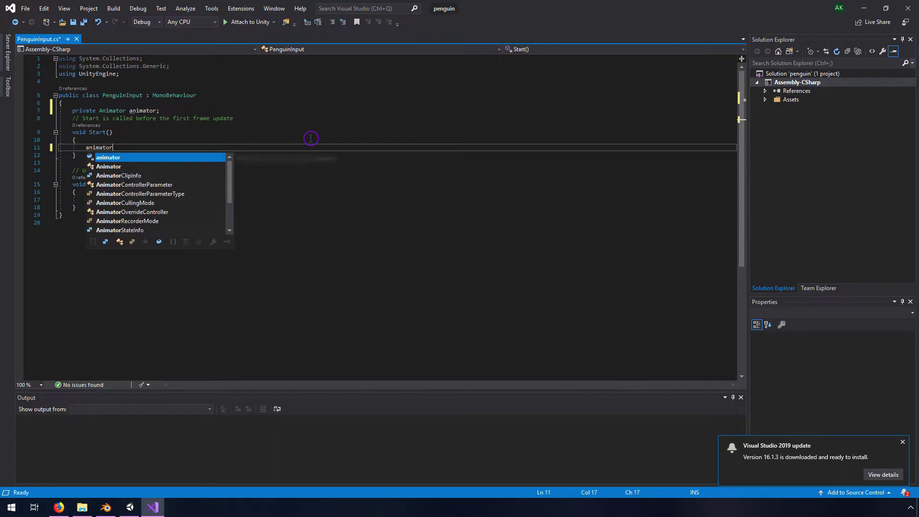
text( = )
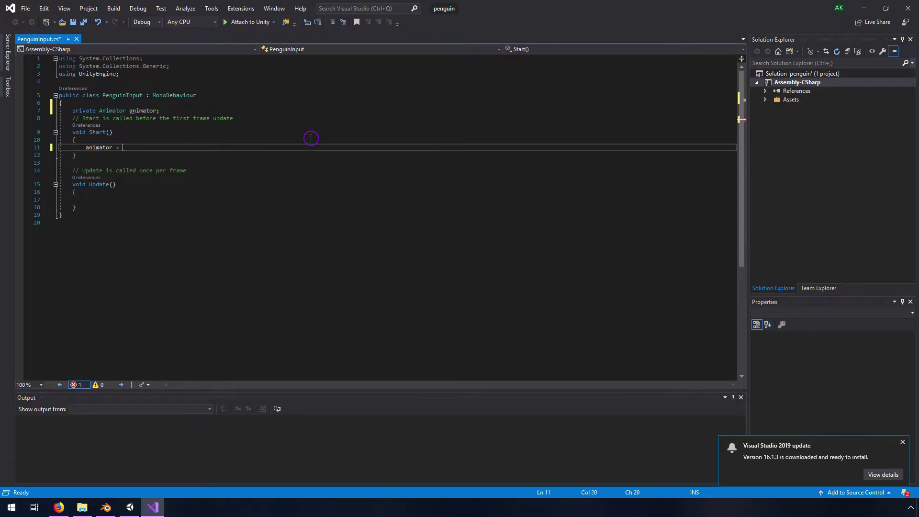
text(GetComp)
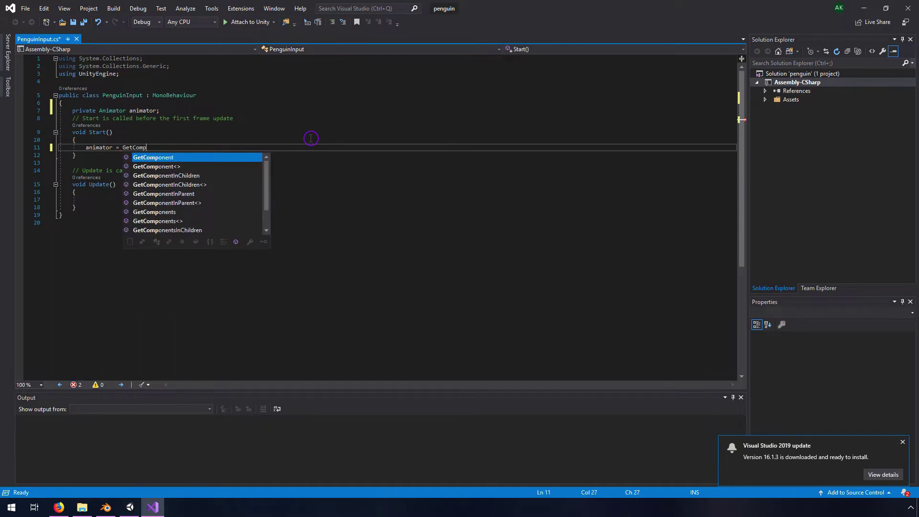
text(onent<Animator)
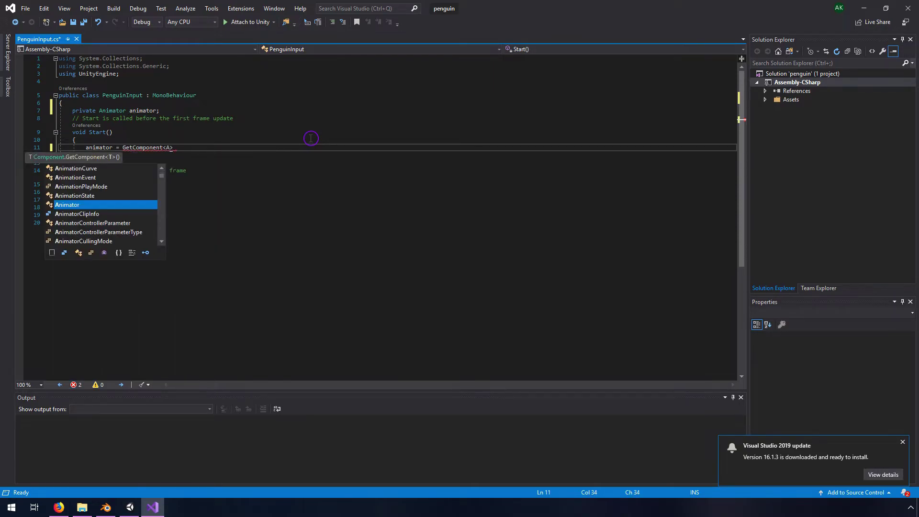
text(>)
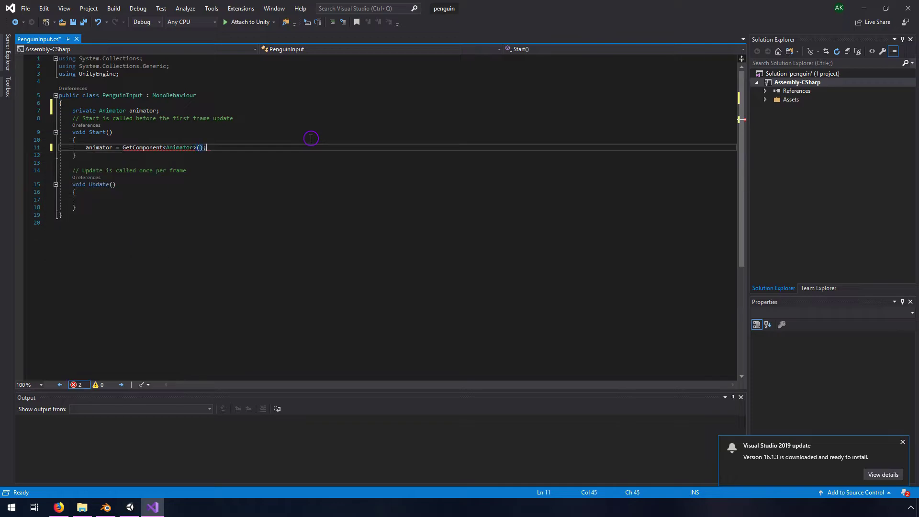
click(107, 199)
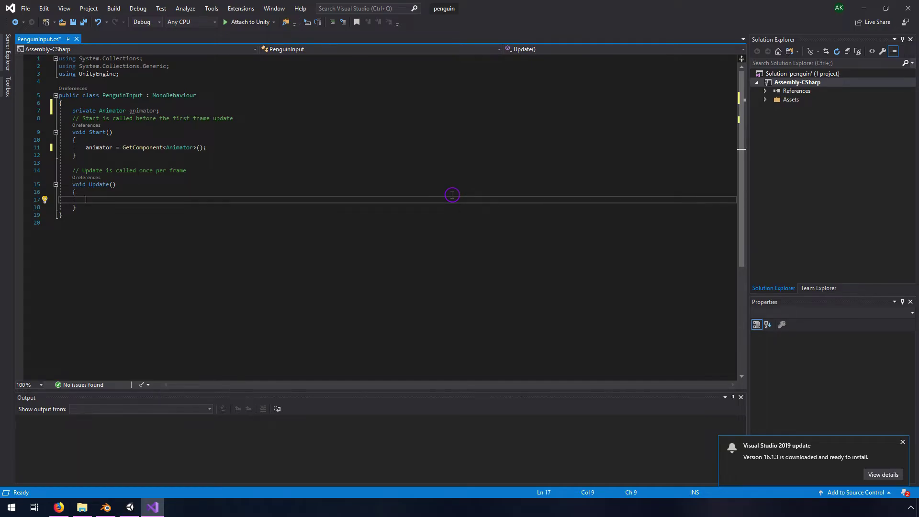
Begin an animator.SetFloat call in Update and check the blend tree's parameter names in Unity's Animator
text(animator.s)
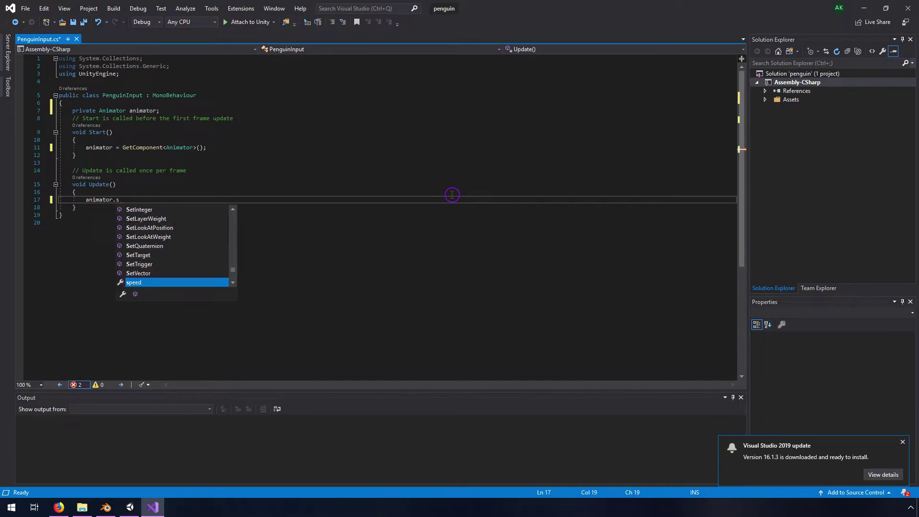
text(etFloat()
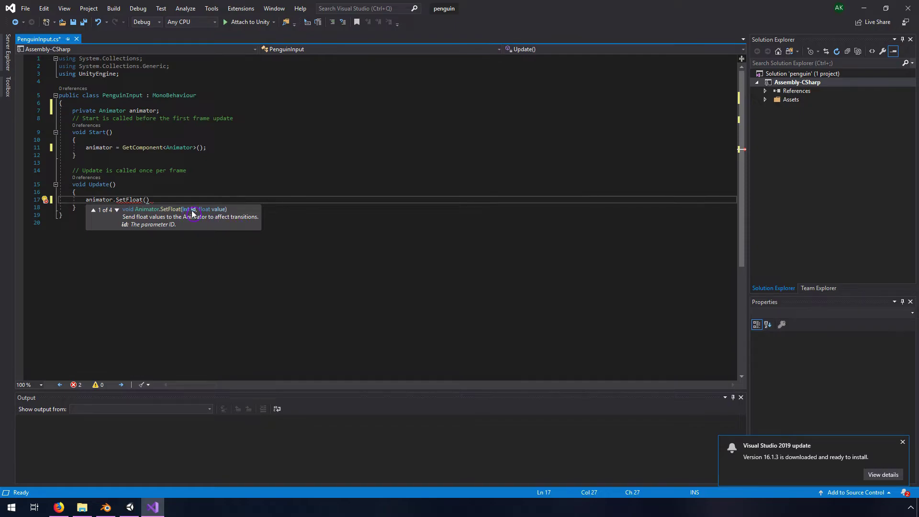
click(116, 210)
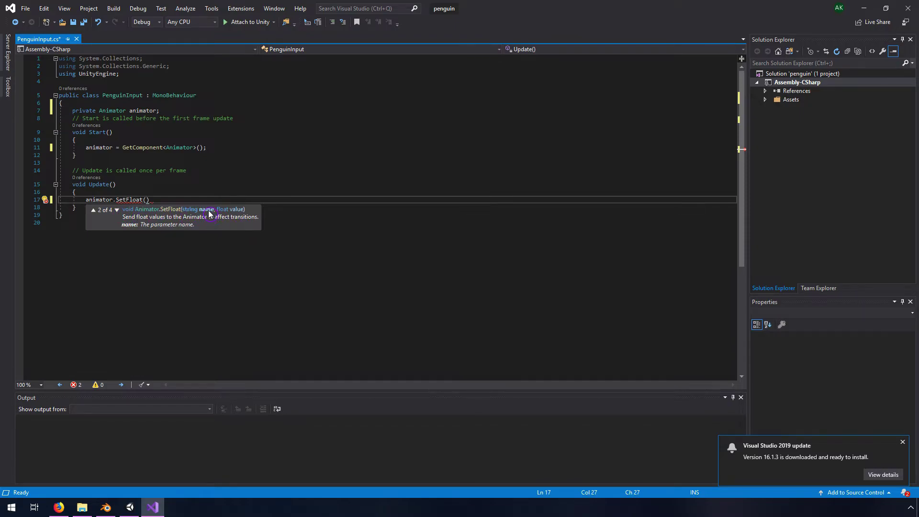
click(146, 199)
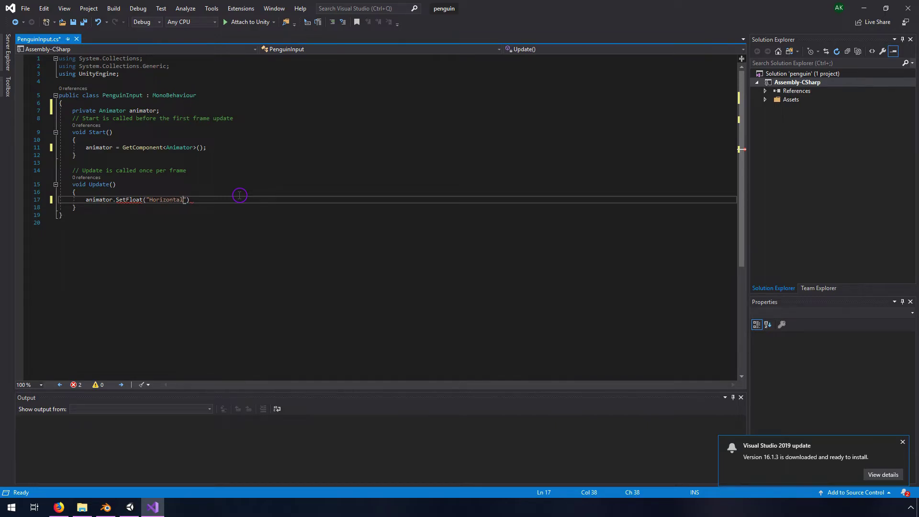
click(130, 507)
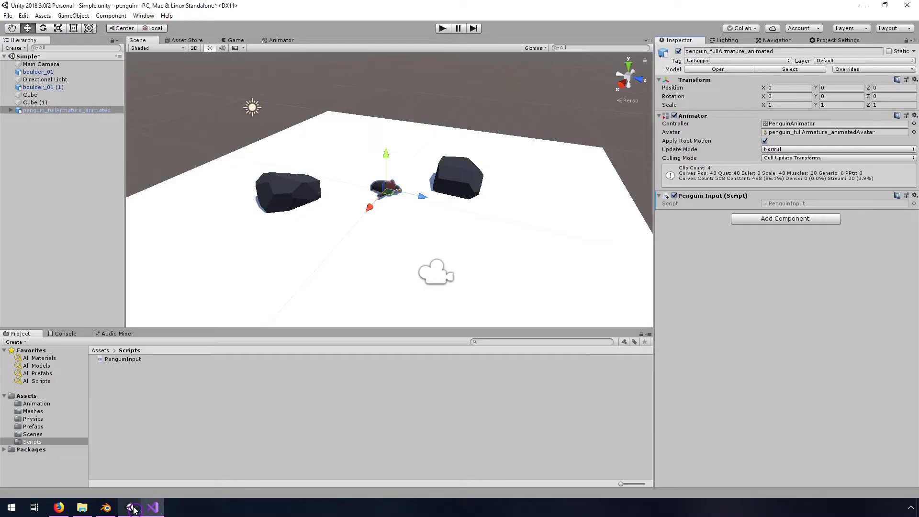
click(282, 40)
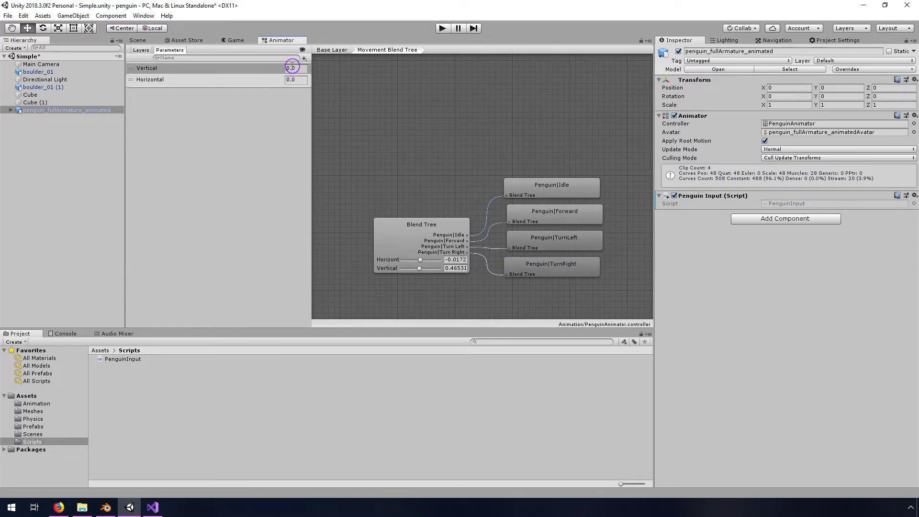
click(864, 5)
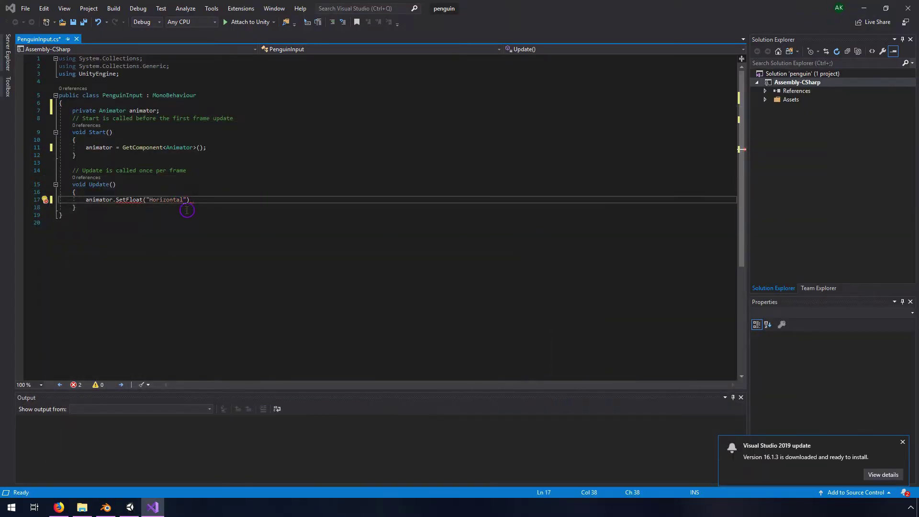
Complete the call as animator.SetFloat("Horizontal", Input.GetAxis("Horizontal")) and start a new line
click(204, 200)
click(185, 200)
text(, Inp)
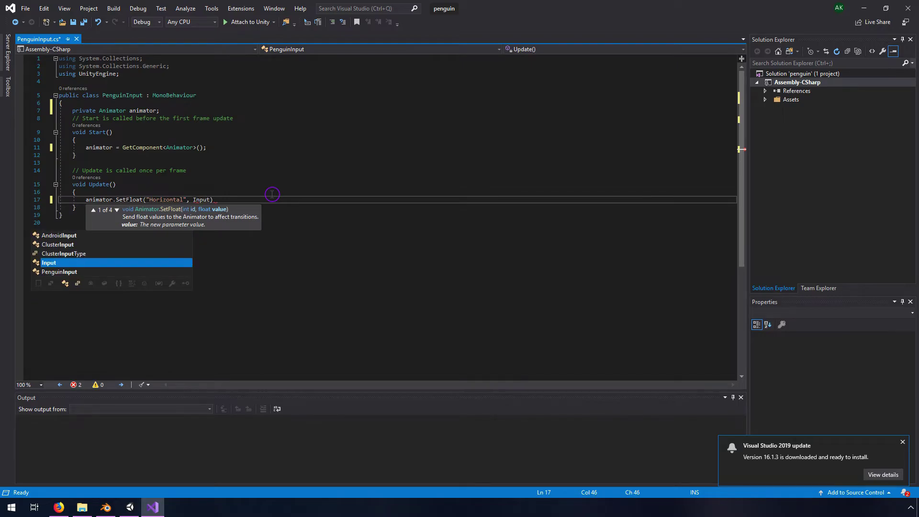
text(ut)
text(.GetAx)
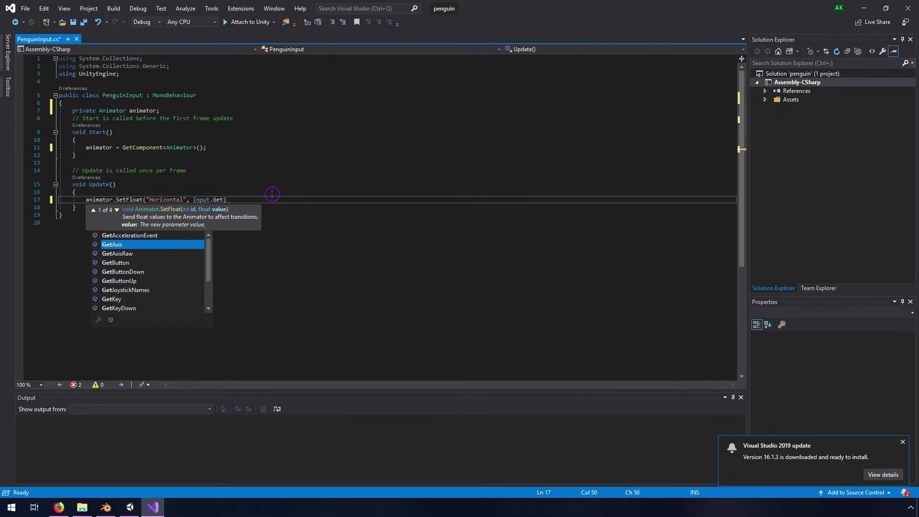
key(Tab)
text(()
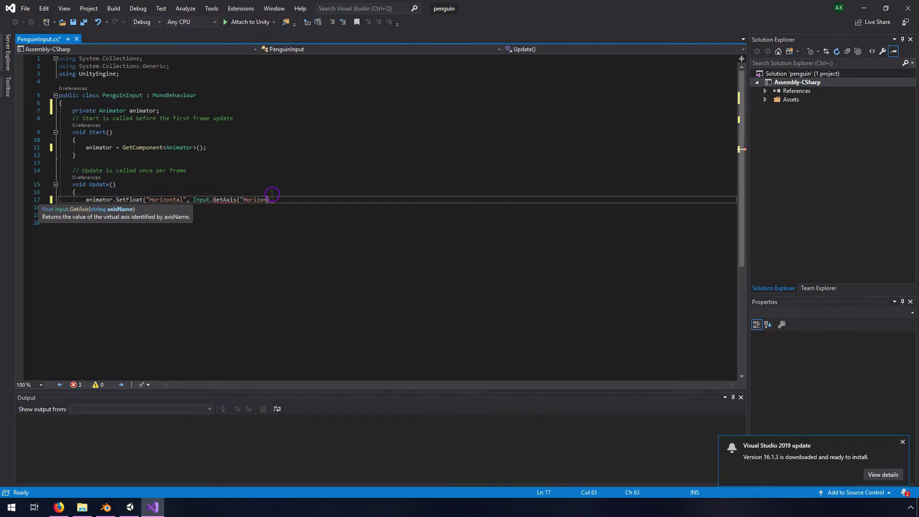
text("Horizontal"))
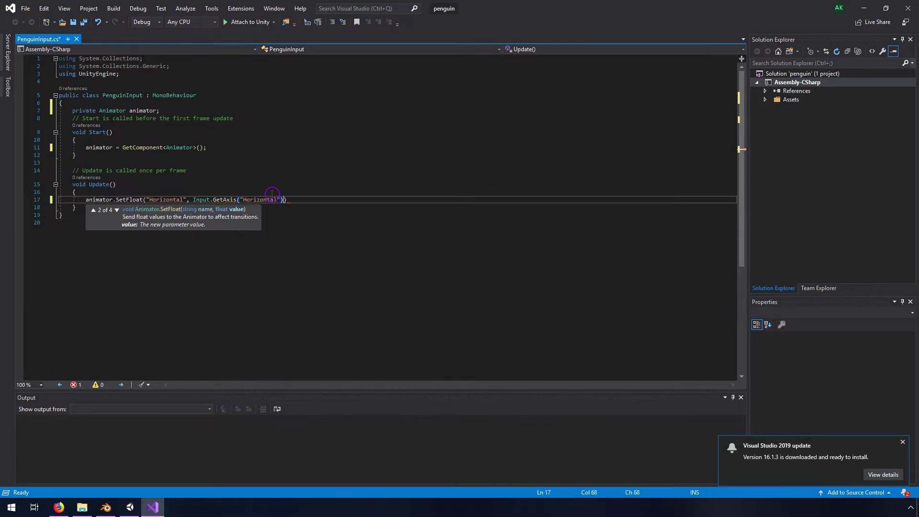
key(Down)
key(Up)
key(End)
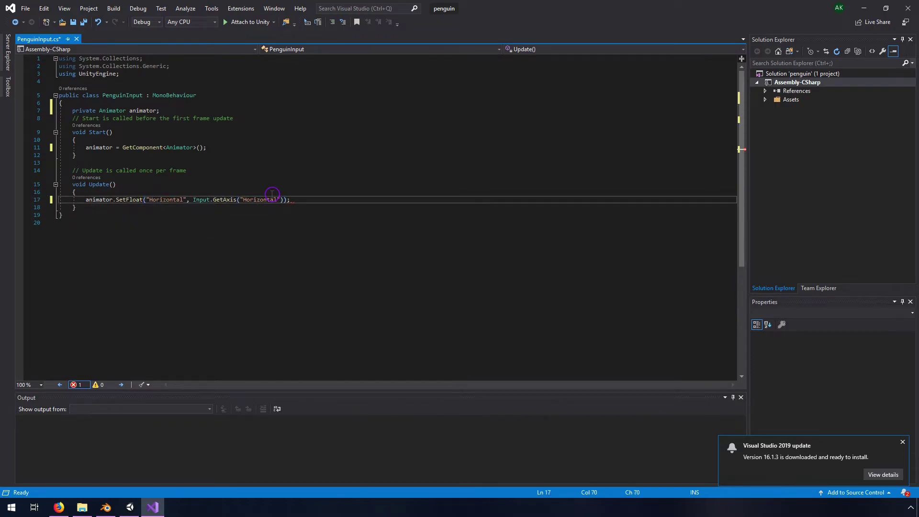
key(Return)
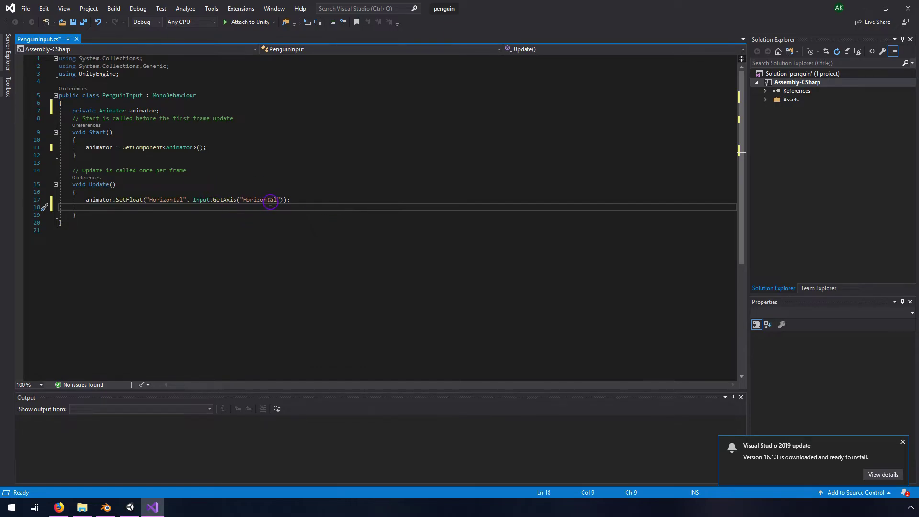
Add animator.SetFloat("Vertical", Input.GetAxis("Vertical")); to Update and save the script
text(an)
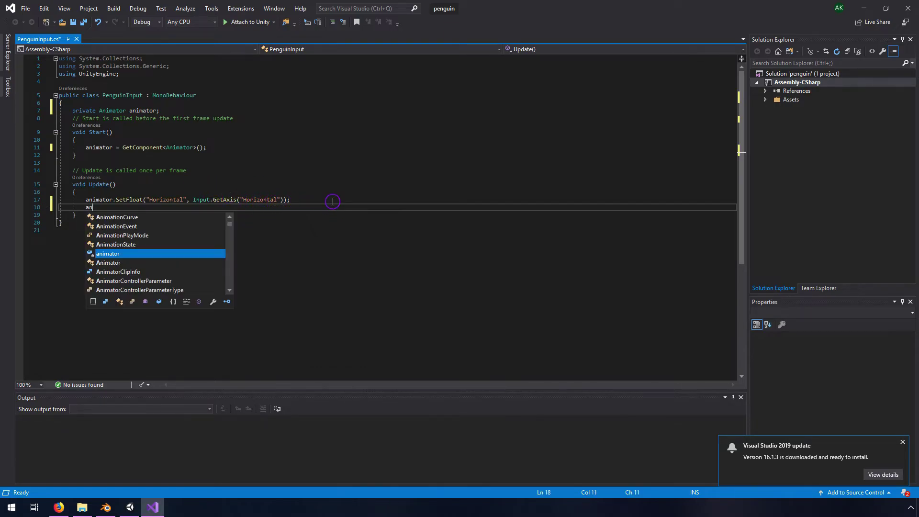
text(imator.SetFloat()
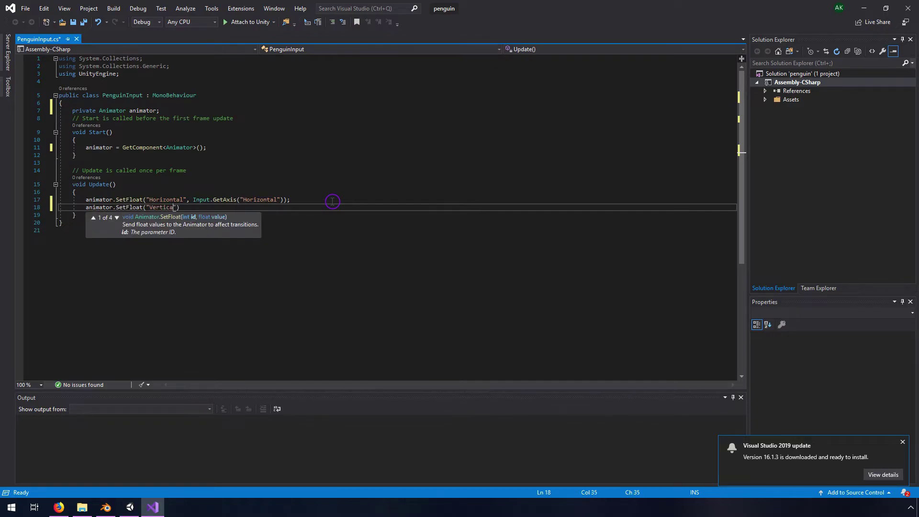
text("Vertical", Input.G)
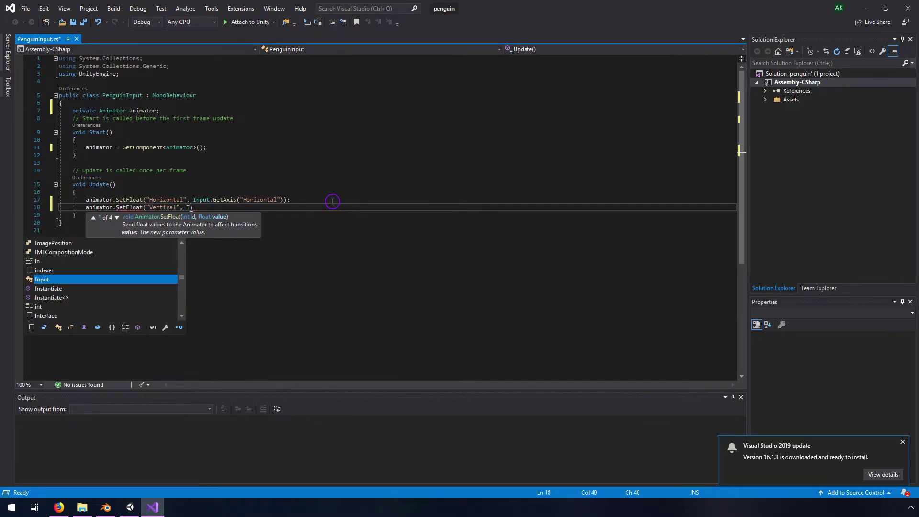
text(etAxis("Vertical)
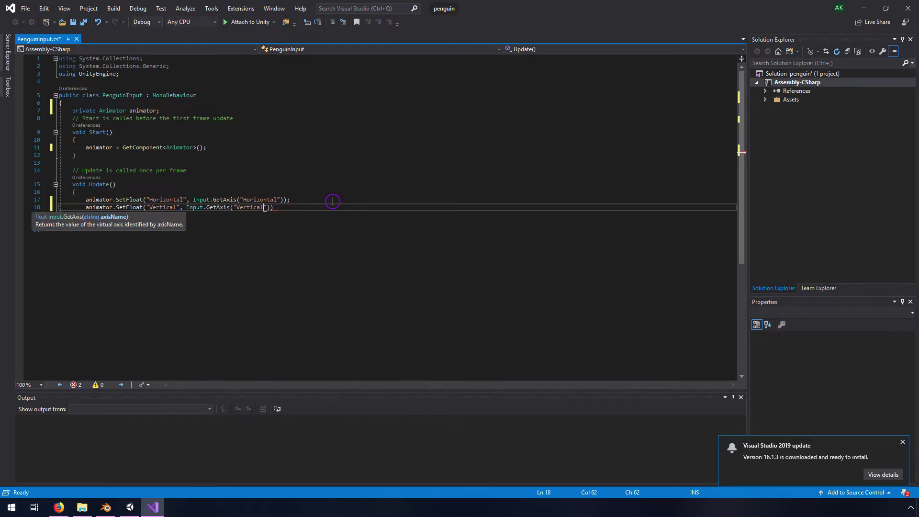
text("));)
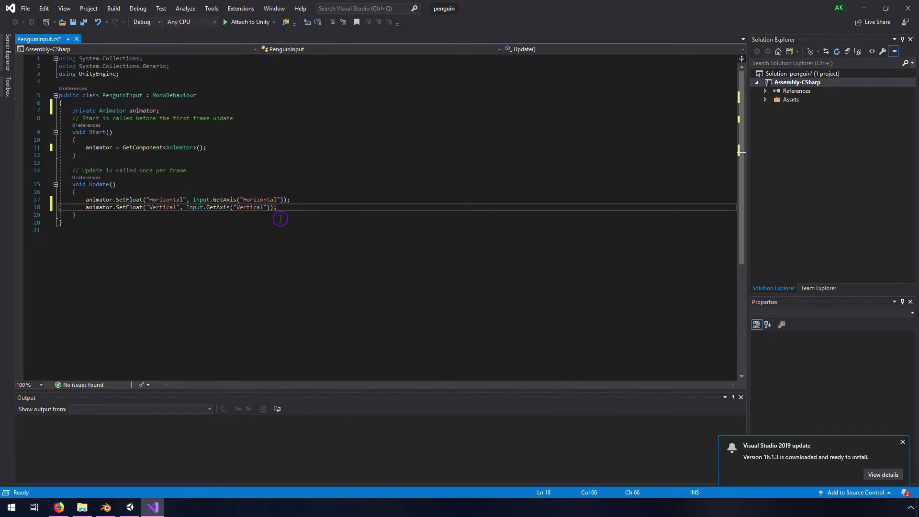
key(ctrl+s)
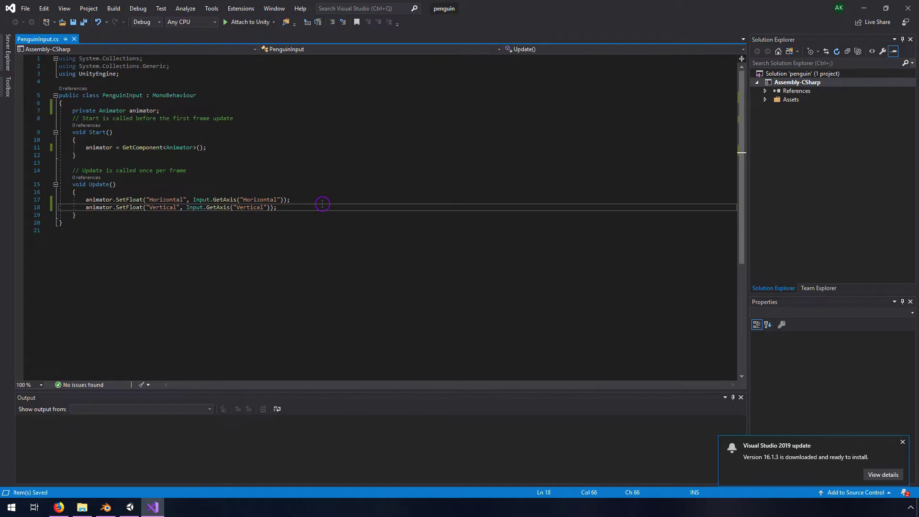
click(864, 9)
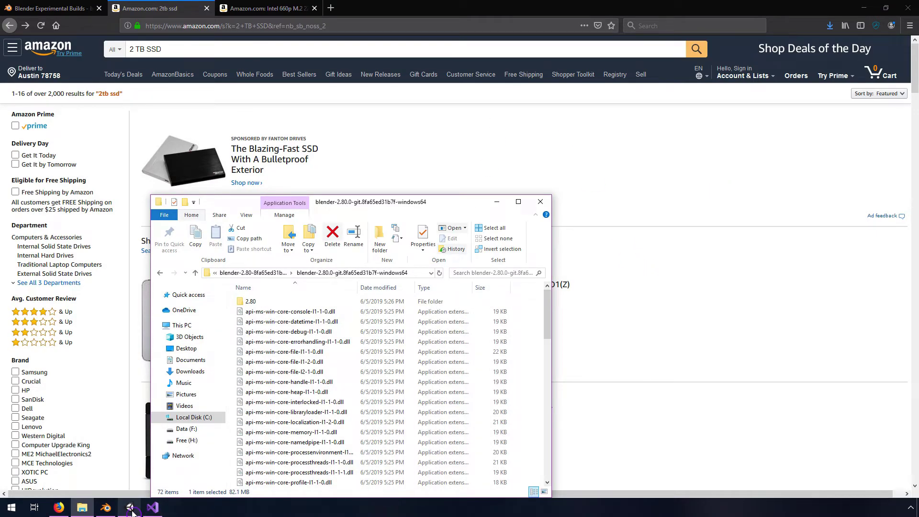
Back in Unity, open Edit > Project Settings to view the Input Manager axes
click(130, 509)
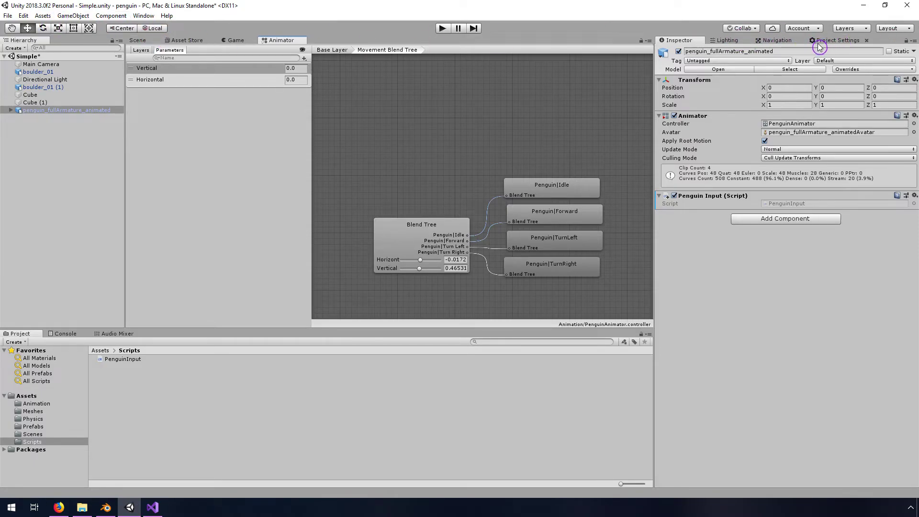
click(24, 17)
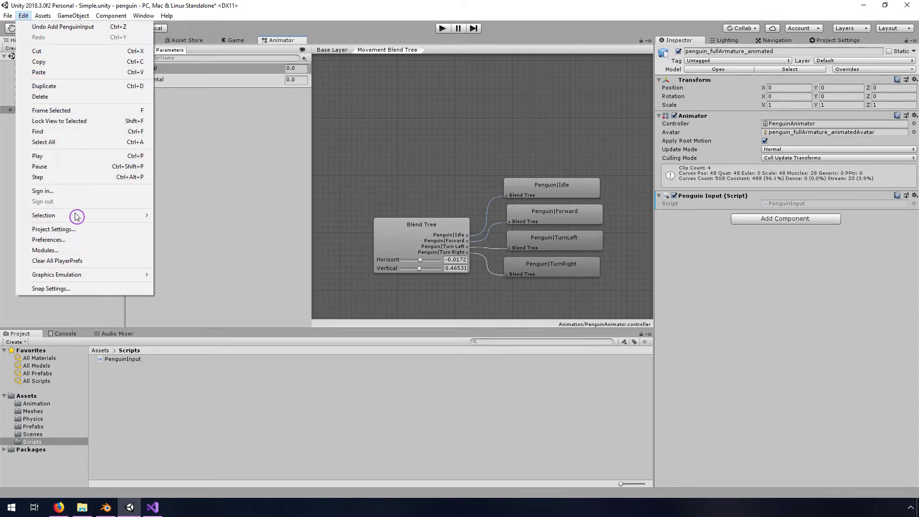
click(72, 231)
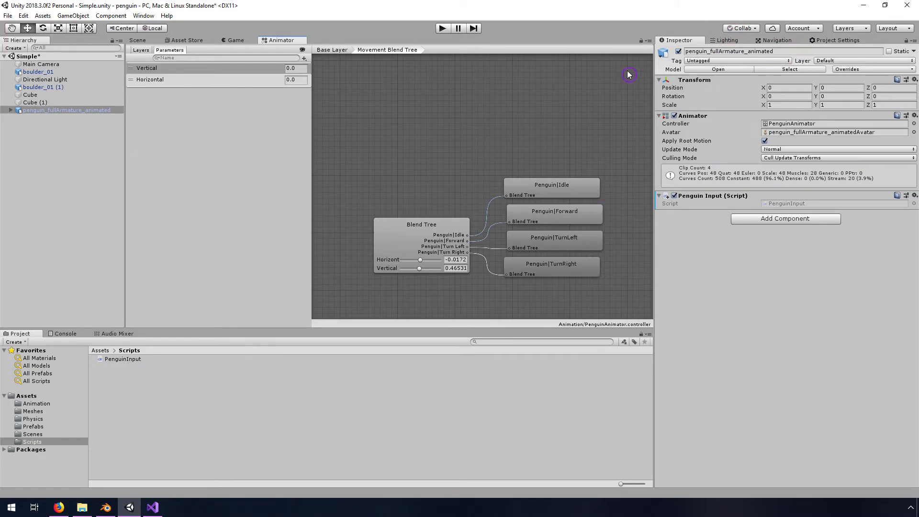
click(838, 41)
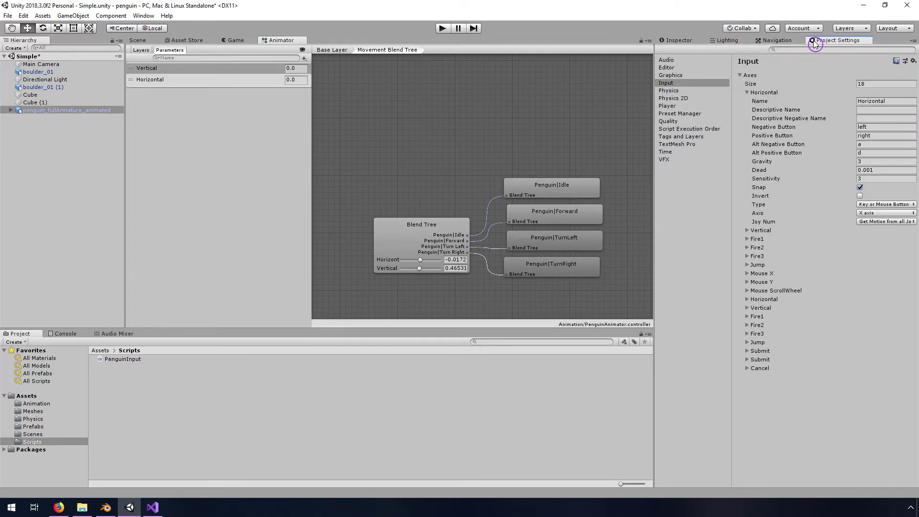
Under Input, expand the Horizontal and Vertical axes to see their buttons, then return to the Scene view
click(667, 83)
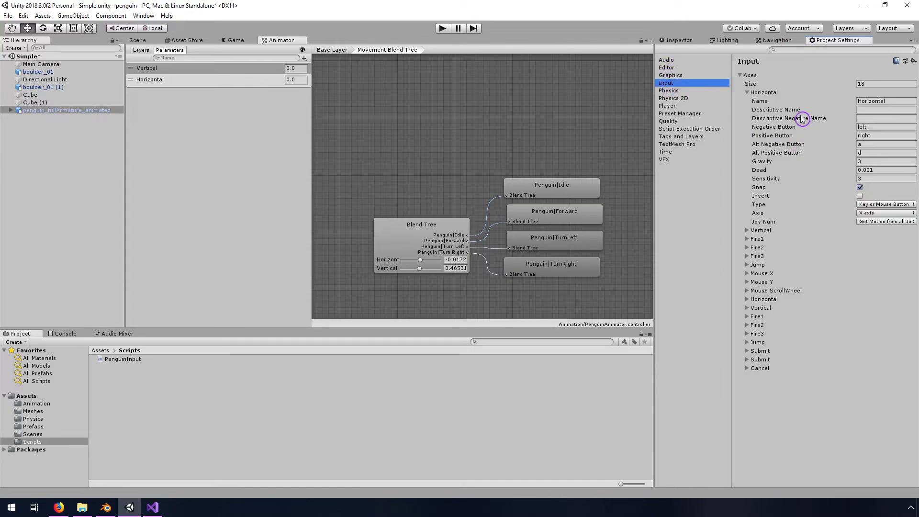
click(756, 94)
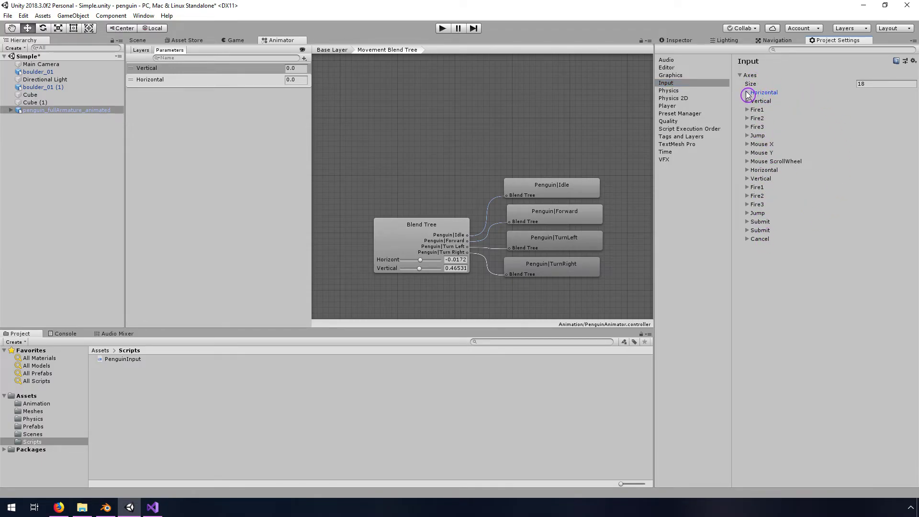
click(748, 93)
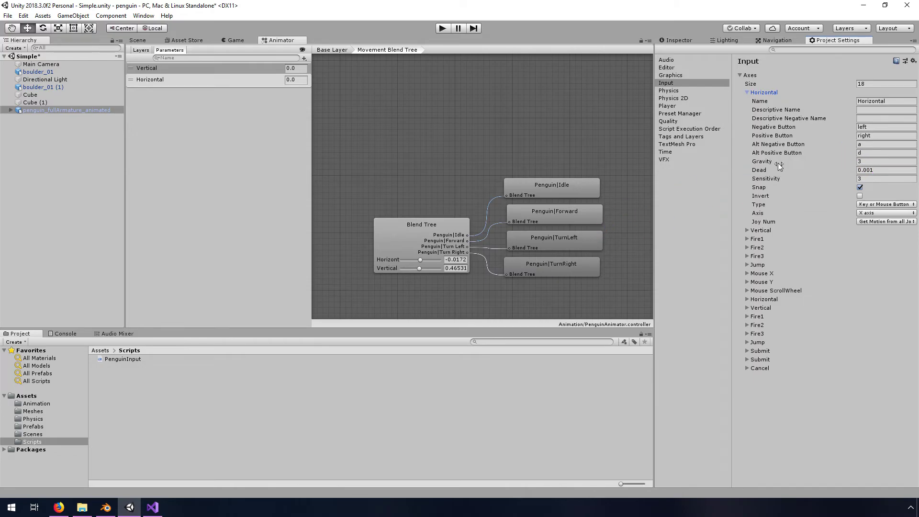
click(761, 231)
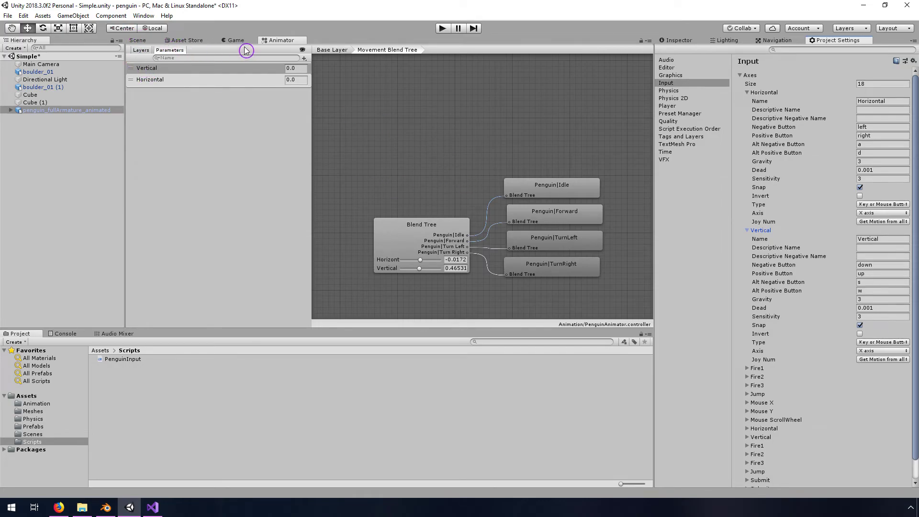
click(138, 41)
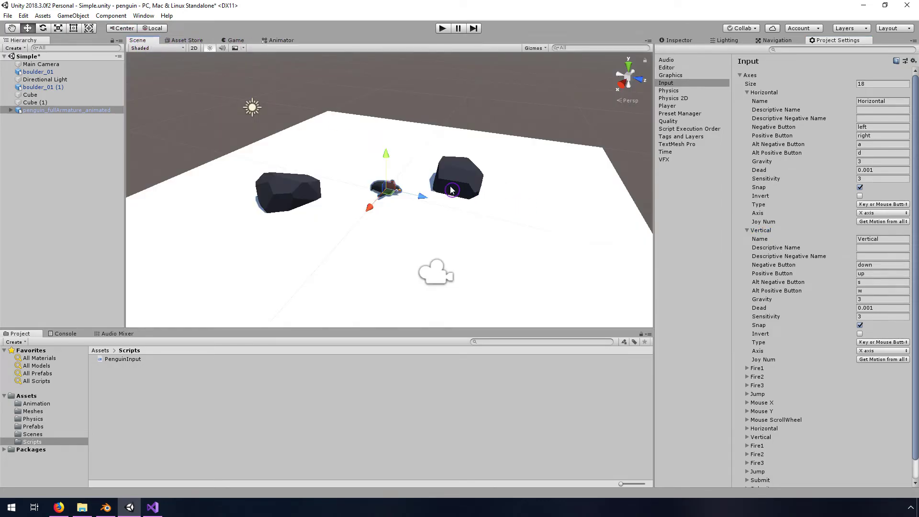
Play the game and steer the penguin with the Right, Down and Left arrow keys
click(443, 29)
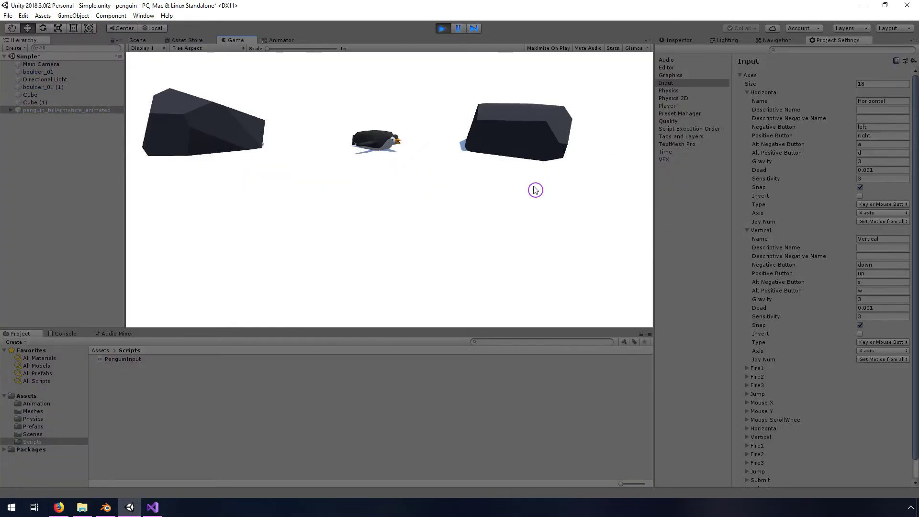
key(Right)
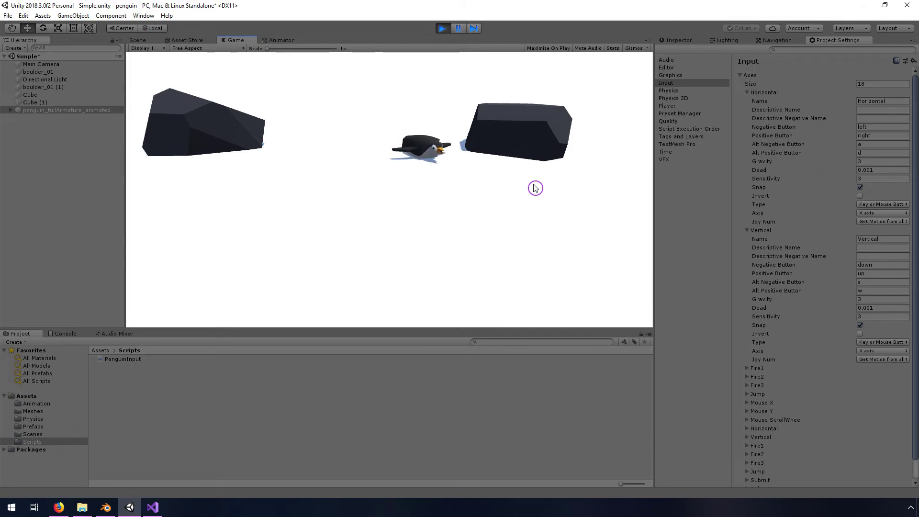
key(Down)
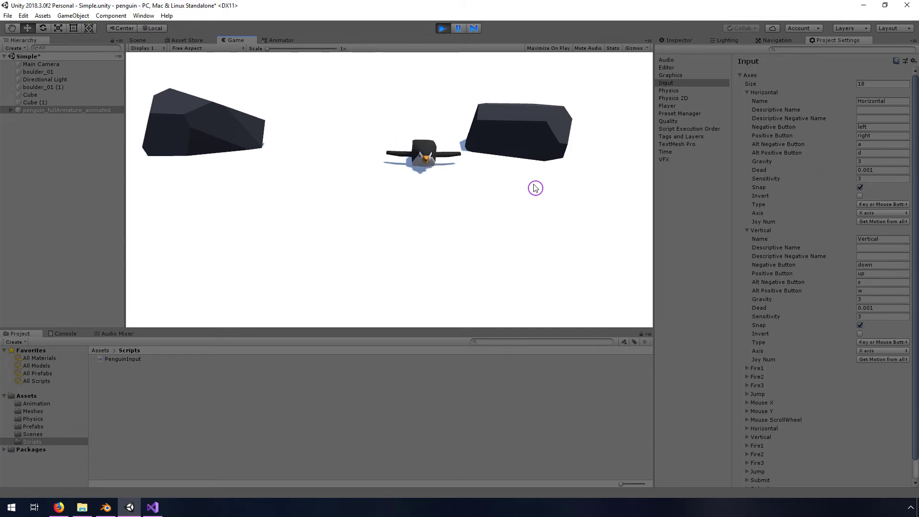
key(Left)
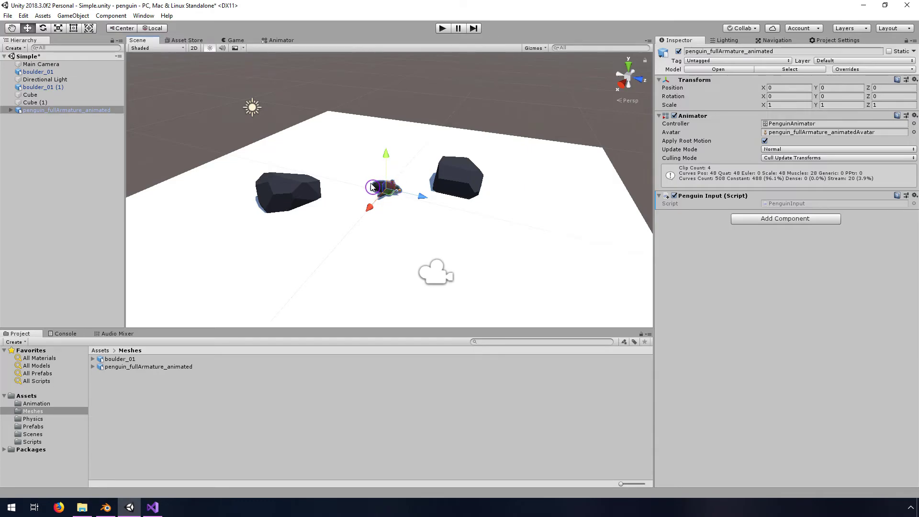
Enable Apply Root Motion on the penguin and drive it forward with W in Play mode
click(766, 143)
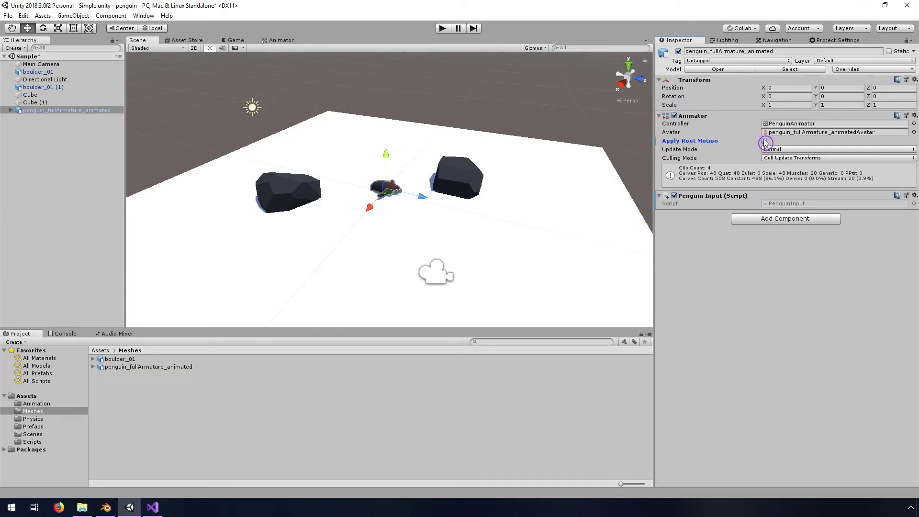
click(443, 28)
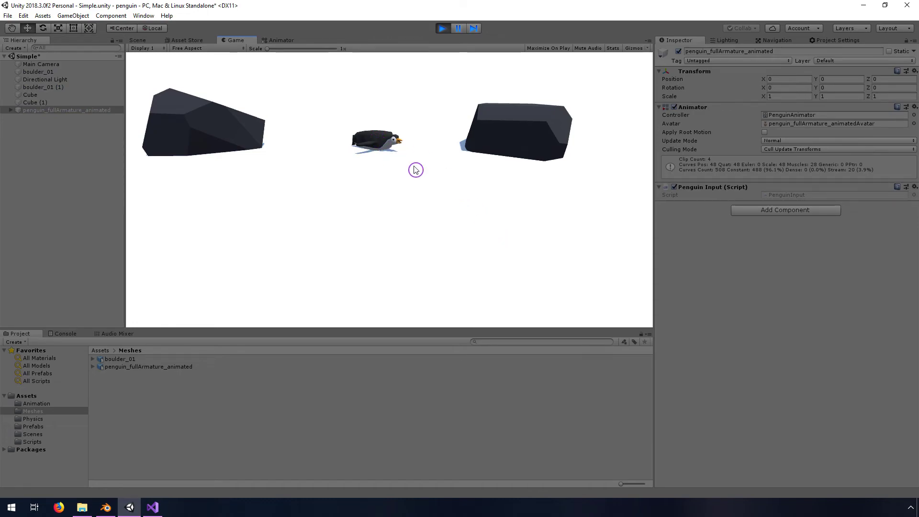
click(765, 132)
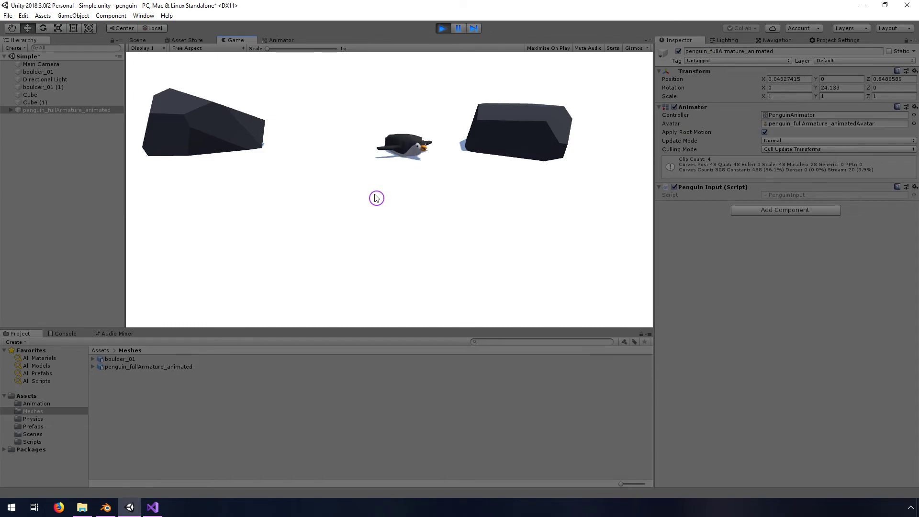
click(765, 133)
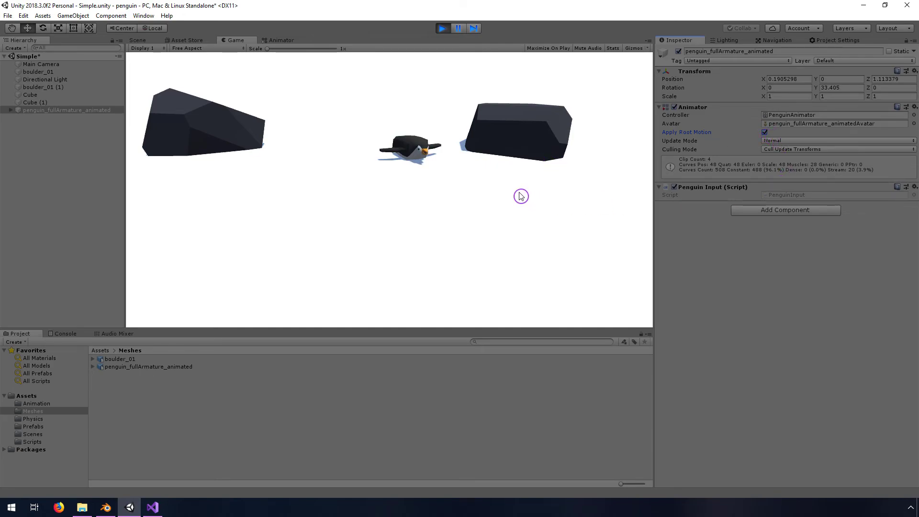
key(w)
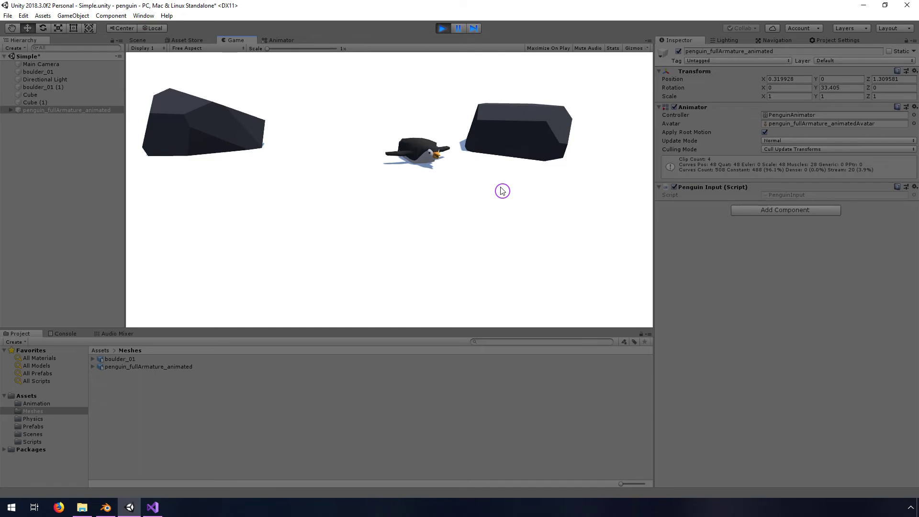